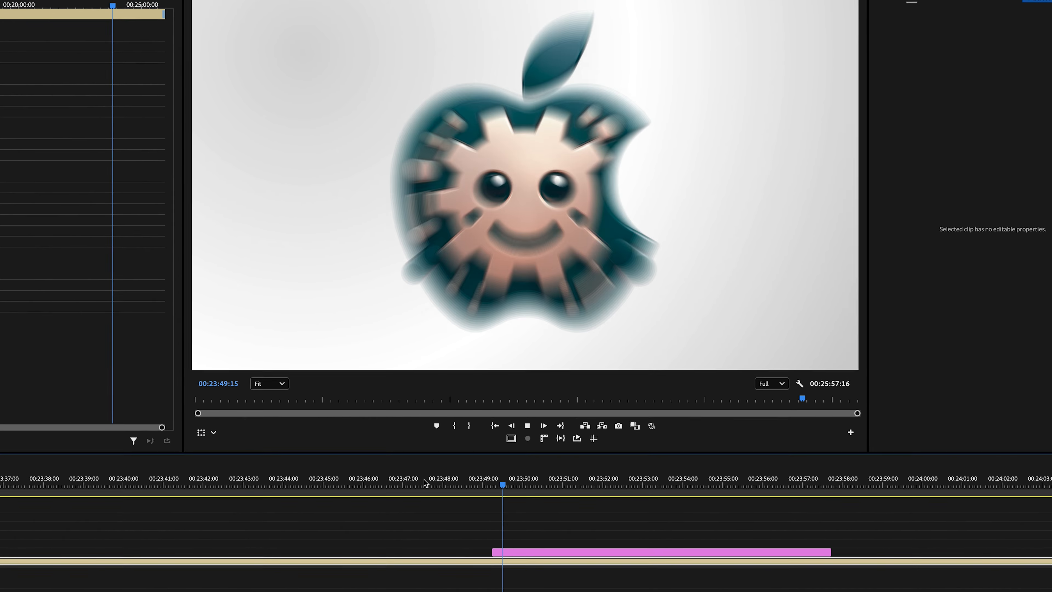
# Play back the animated logo section from just before the pink clip and return the playhead to review its timing
pyautogui.press('space')
pyautogui.click(402, 485)
pyautogui.press('space')
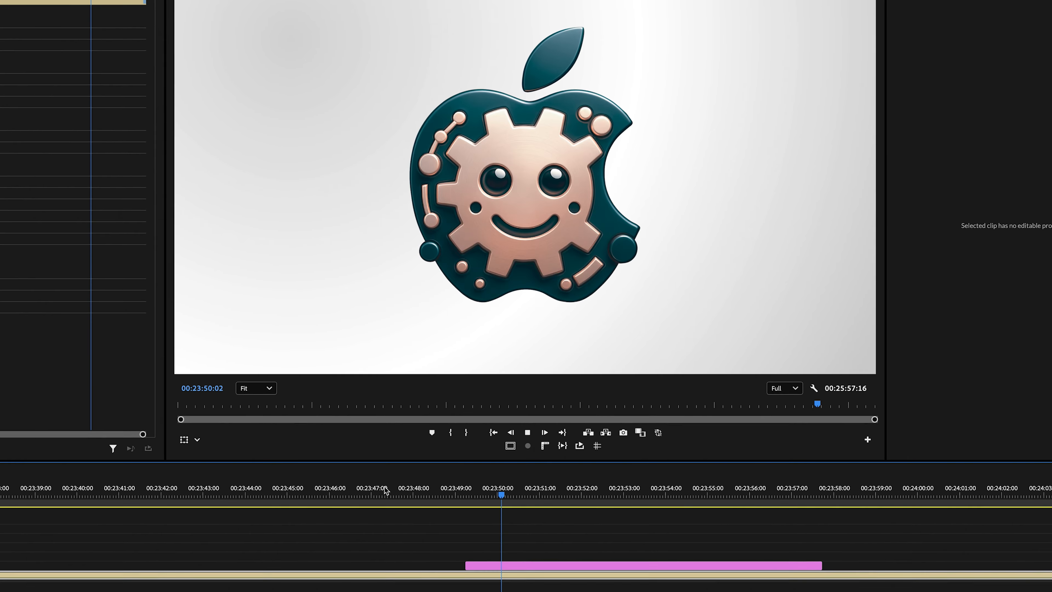
pyautogui.press('space')
pyautogui.click(342, 493)
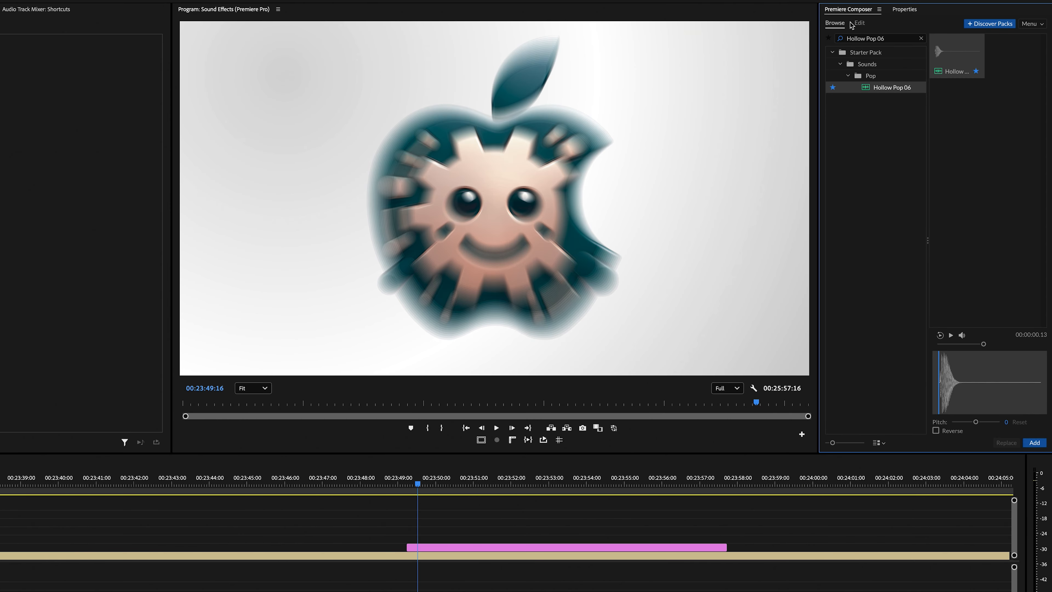
# Activate the Premiere Composer search and select its Hollow Pop 06 search text
pyautogui.press('Return')
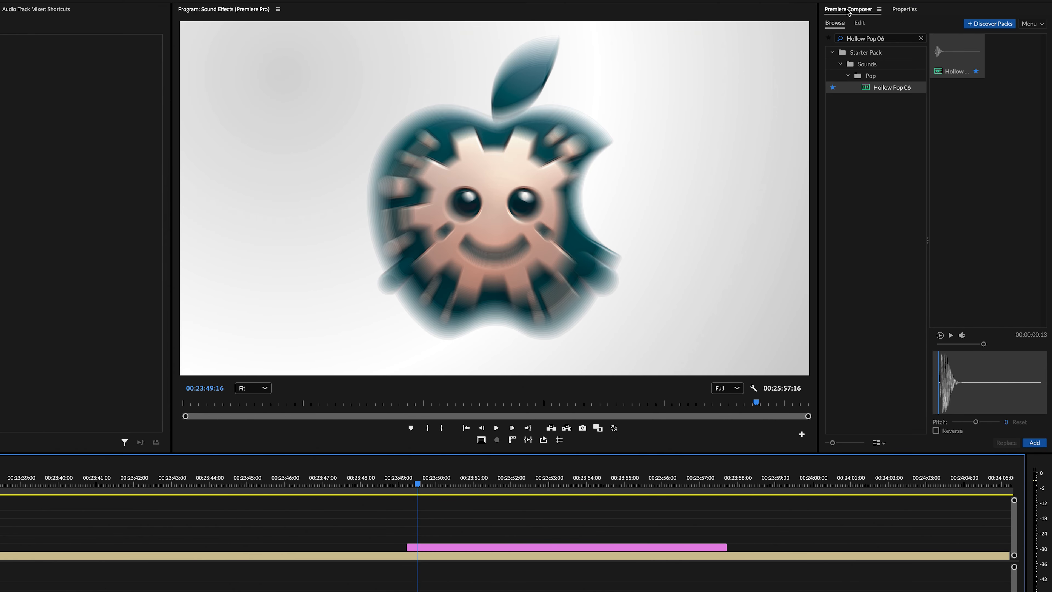
pyautogui.tripleClick(854, 38)
pyautogui.press('Return')
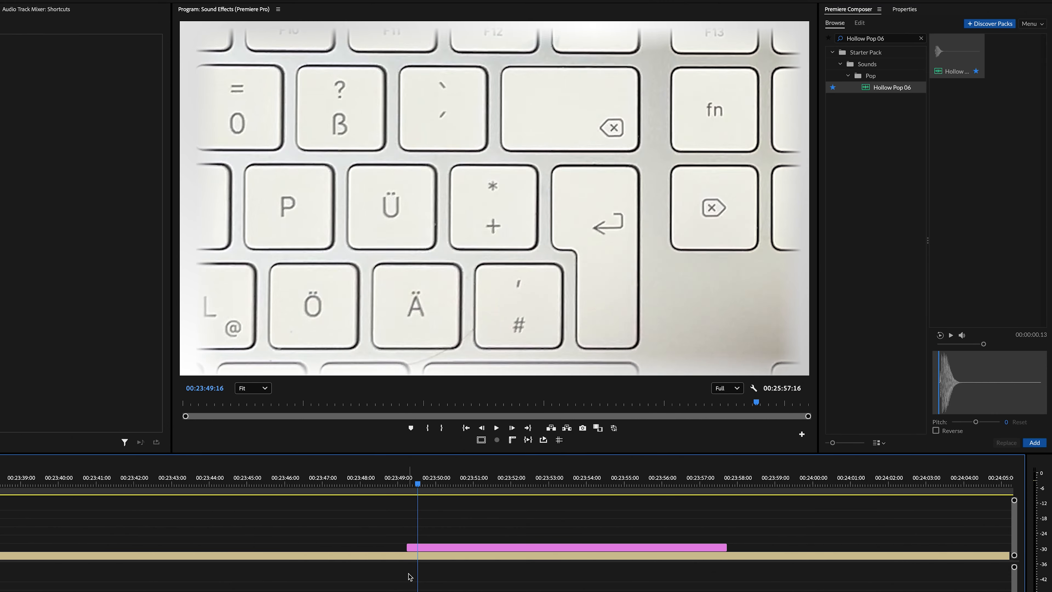
pyautogui.click(848, 9)
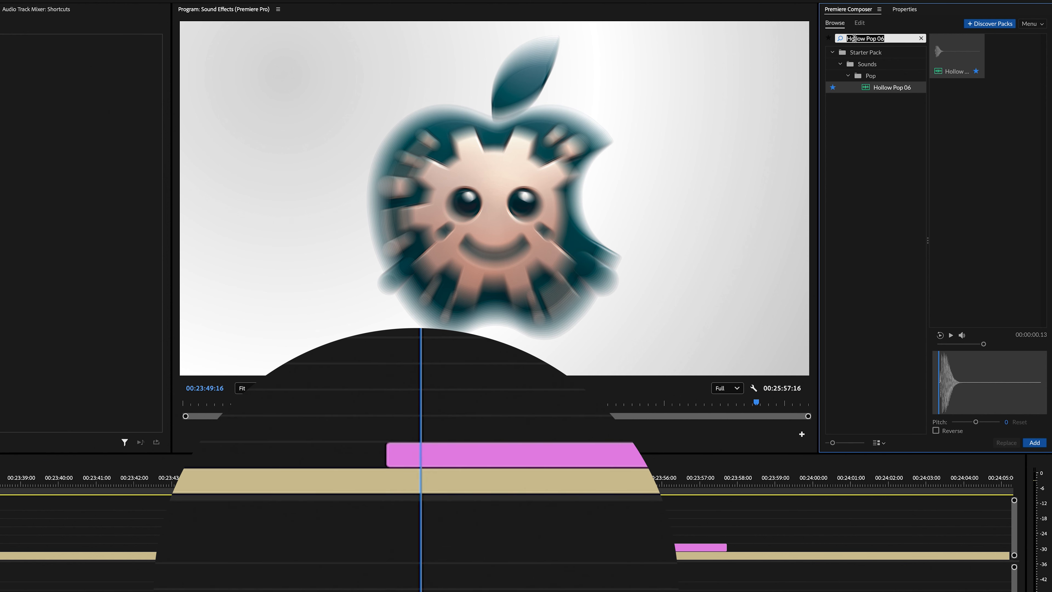
pyautogui.press('Return')
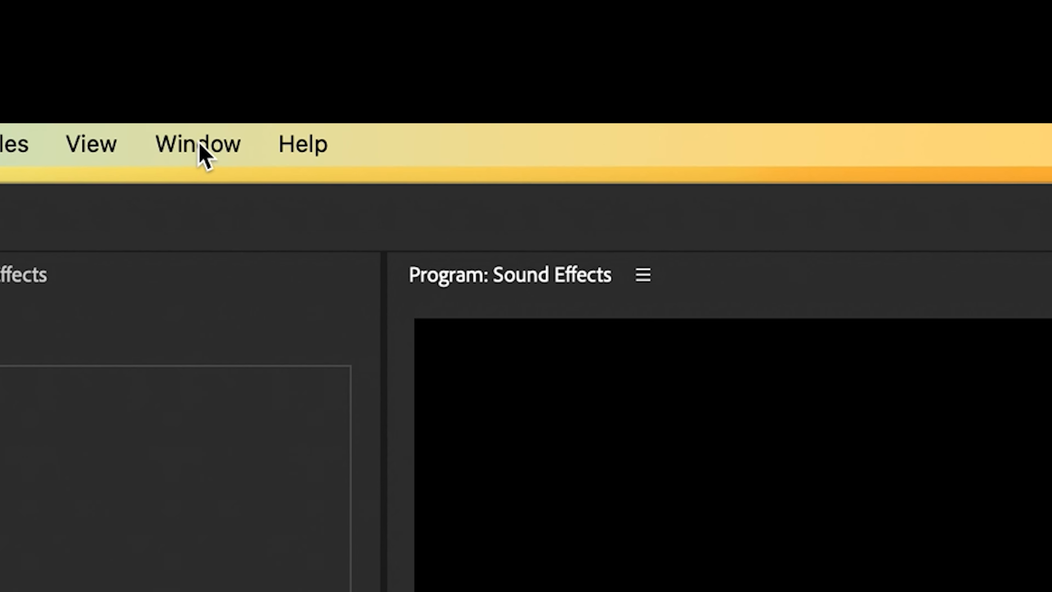
# Open the Premiere Composer extension and move its floating panel next to the Properties panel
pyautogui.click(200, 145)
pyautogui.moveTo(539, 297)
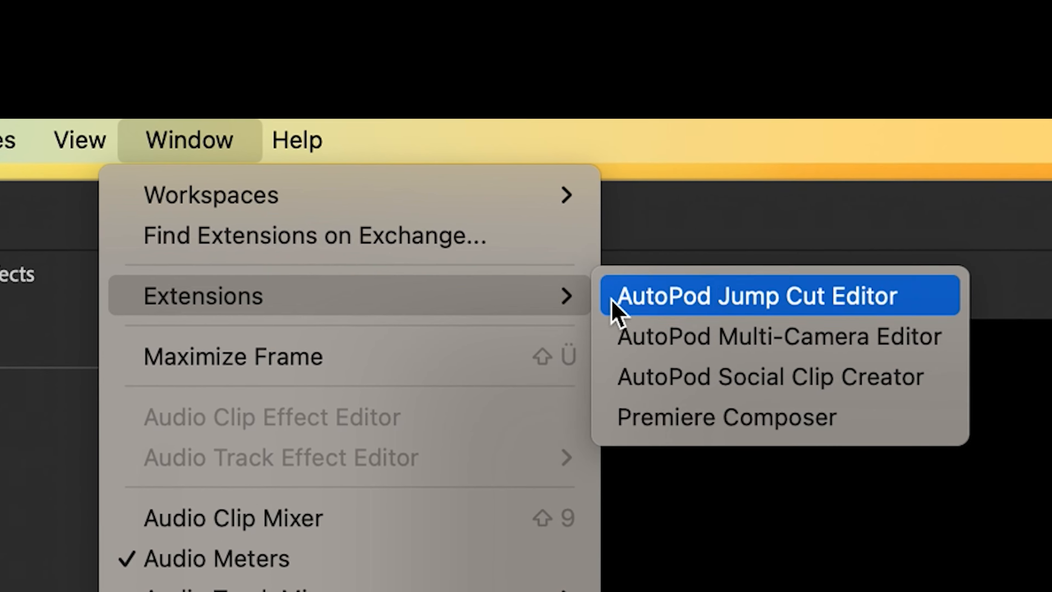
pyautogui.click(752, 431)
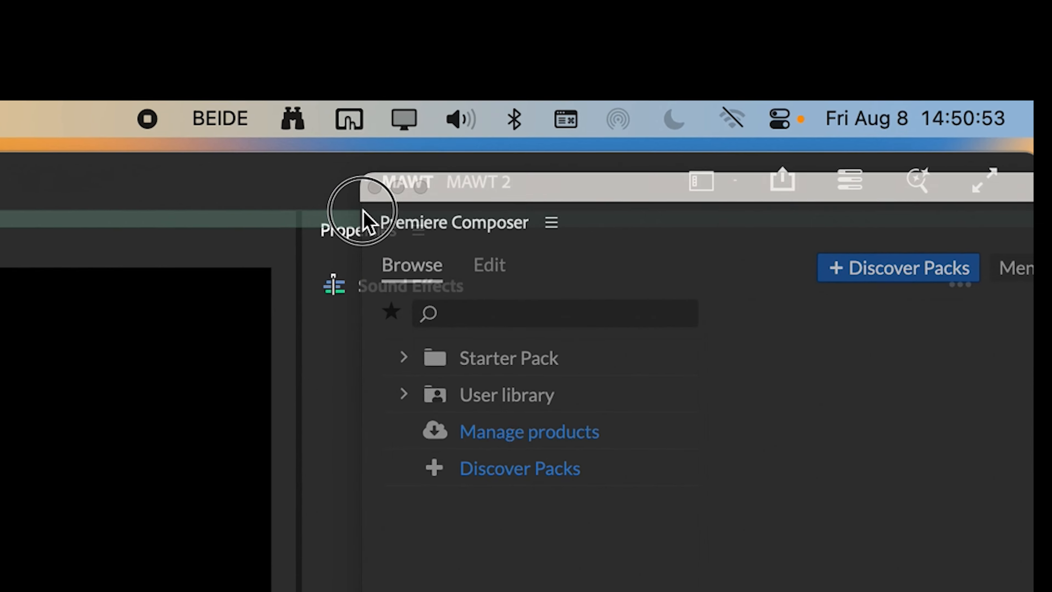
pyautogui.moveTo(365, 219); pyautogui.dragTo(522, 233)
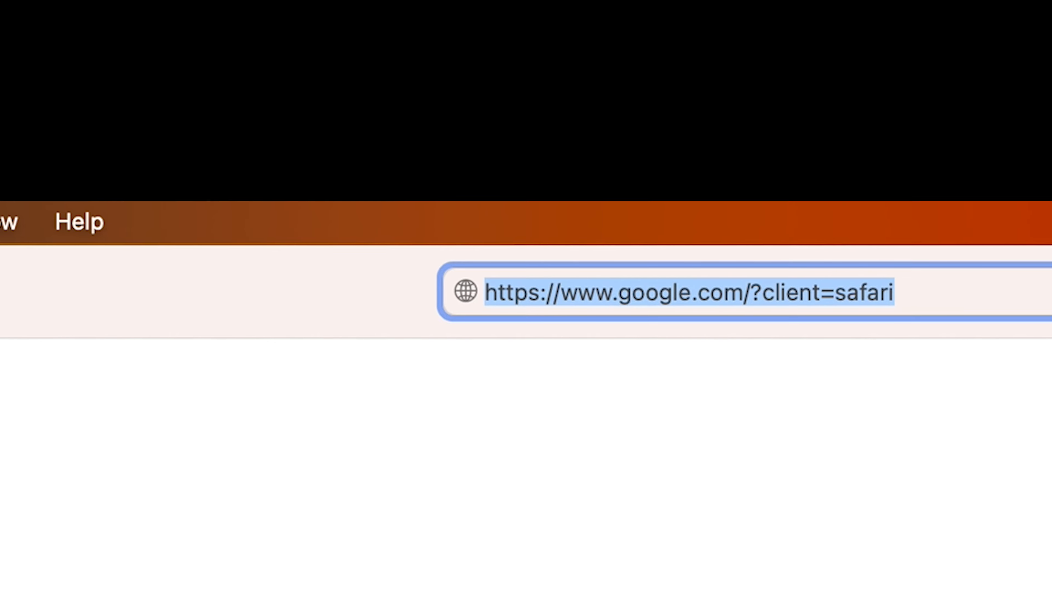
# Open the folivora.ai website in Safari
pyautogui.write('foli')
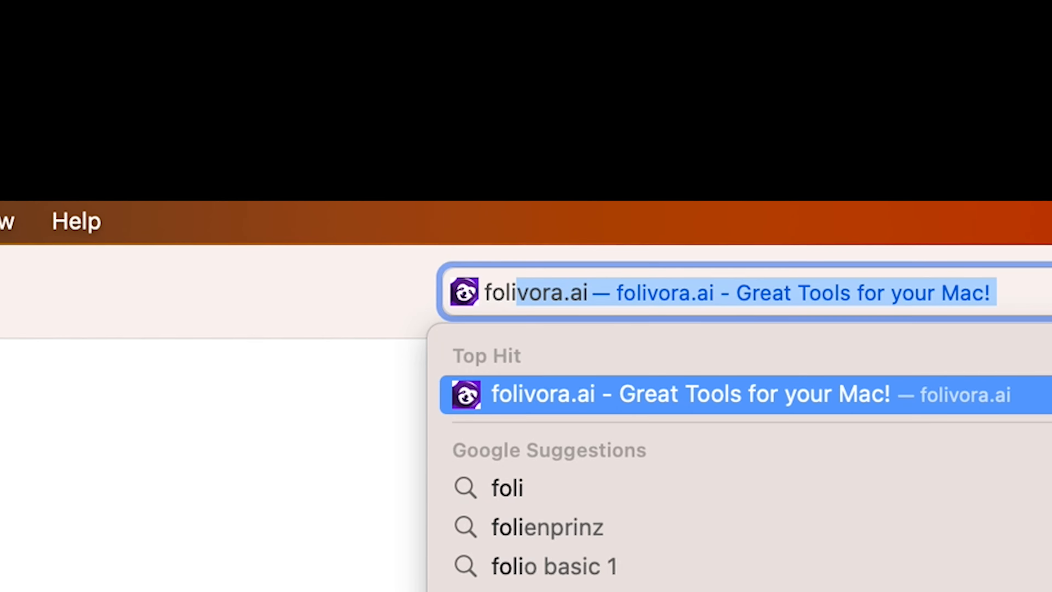
pyautogui.write('vora.ai')
pyautogui.press('Return')
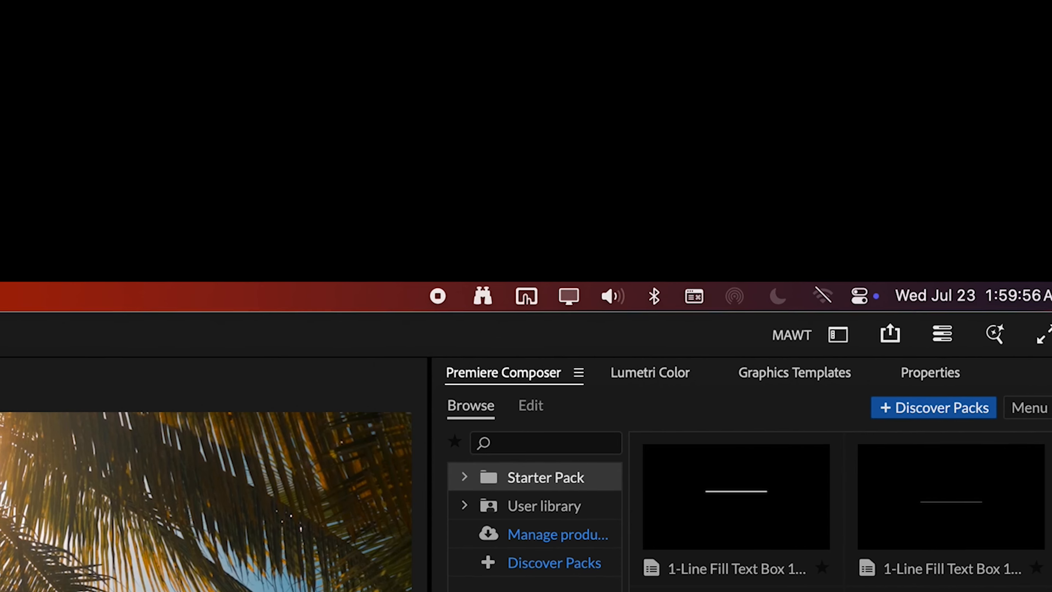
# Switch to the BetterTouchTool configuration and show the Automations & Named & Other Triggers section
pyautogui.click(532, 300)
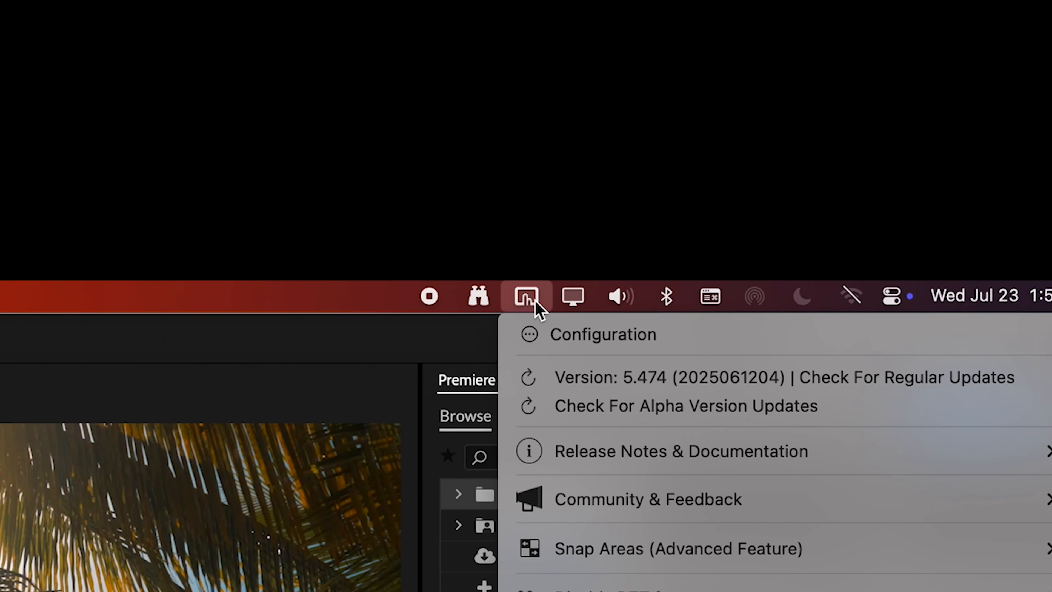
pyautogui.click(544, 342)
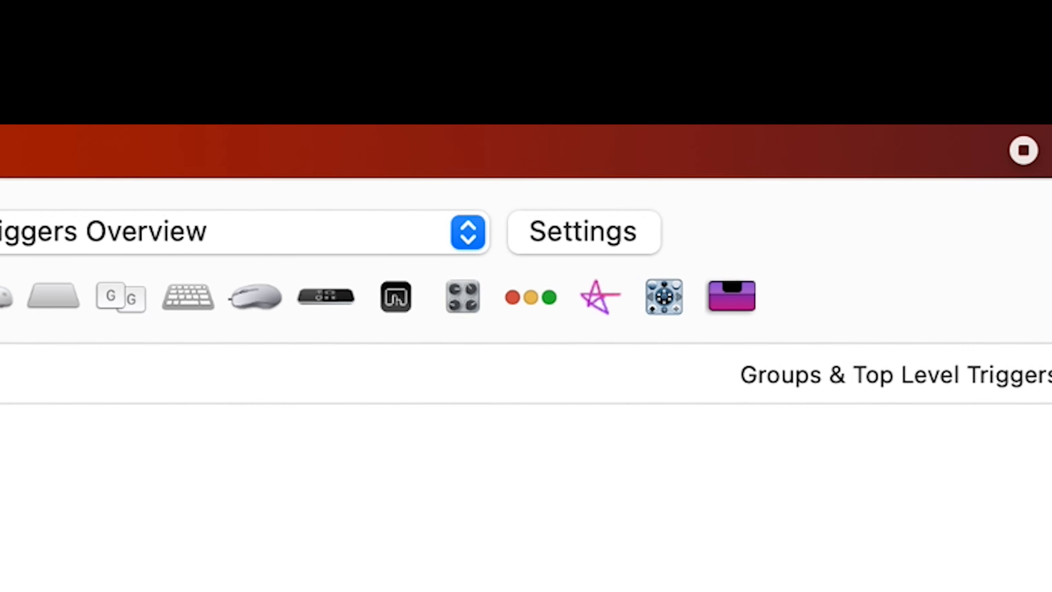
pyautogui.click(511, 316)
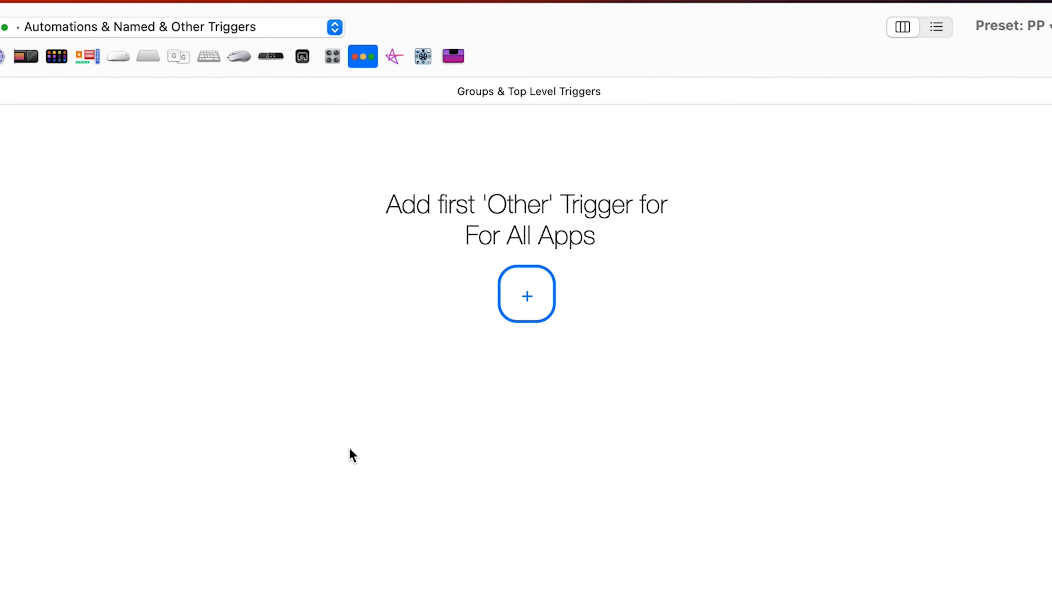
# Create a reusable named trigger for all apps called "PP Pop-Up Sound Effect"
pyautogui.click(526, 296)
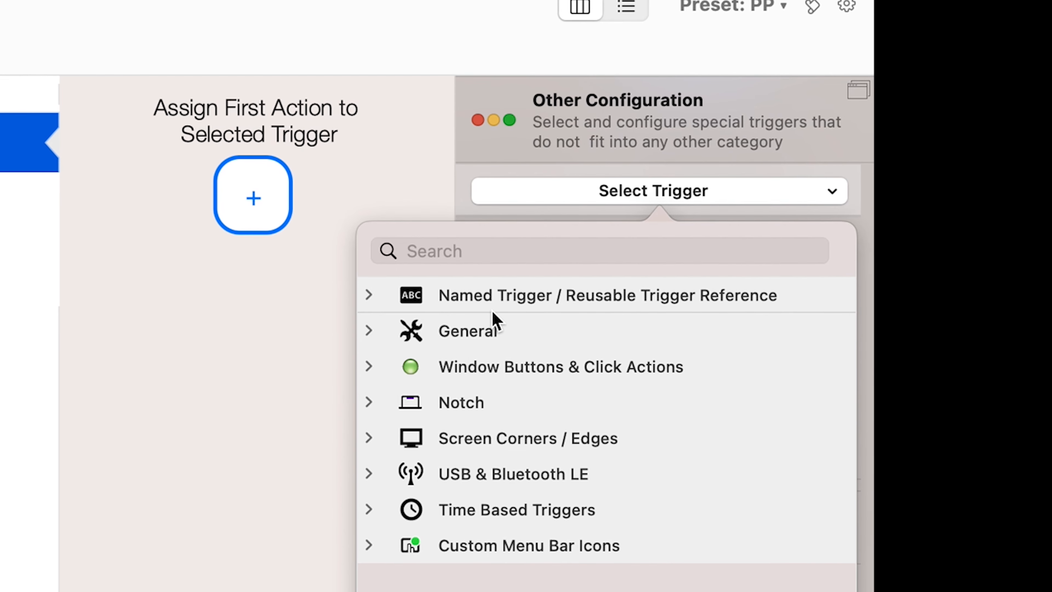
pyautogui.click(496, 298)
pyautogui.click(498, 327)
pyautogui.write('PP Pop-Up So')
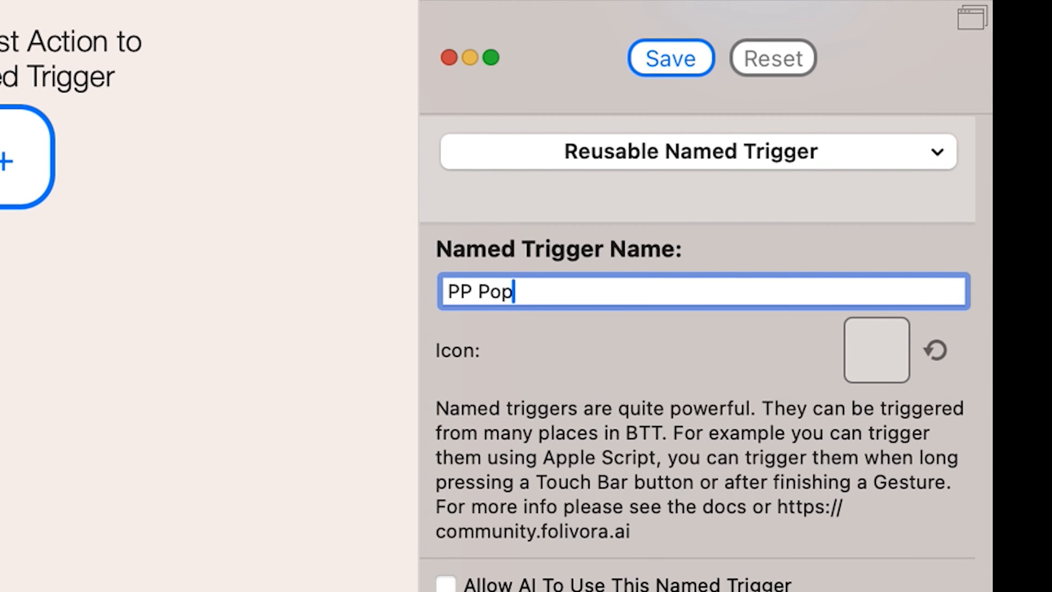
pyautogui.write('und Effect')
pyautogui.press('Return')
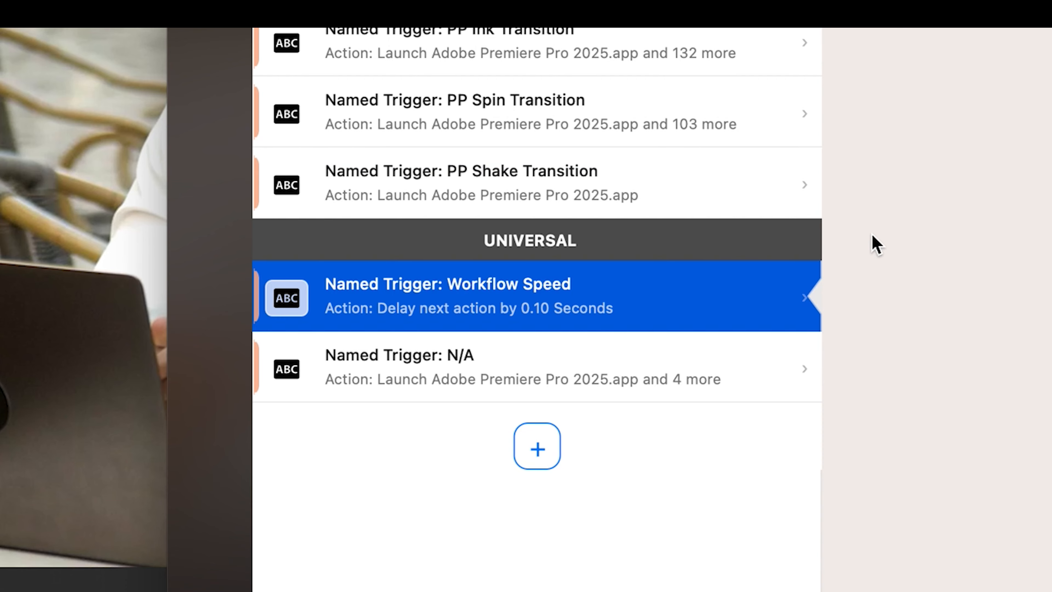
# Set the blocking delay action of the Workflow Speed trigger to 1 second
pyautogui.click(638, 191)
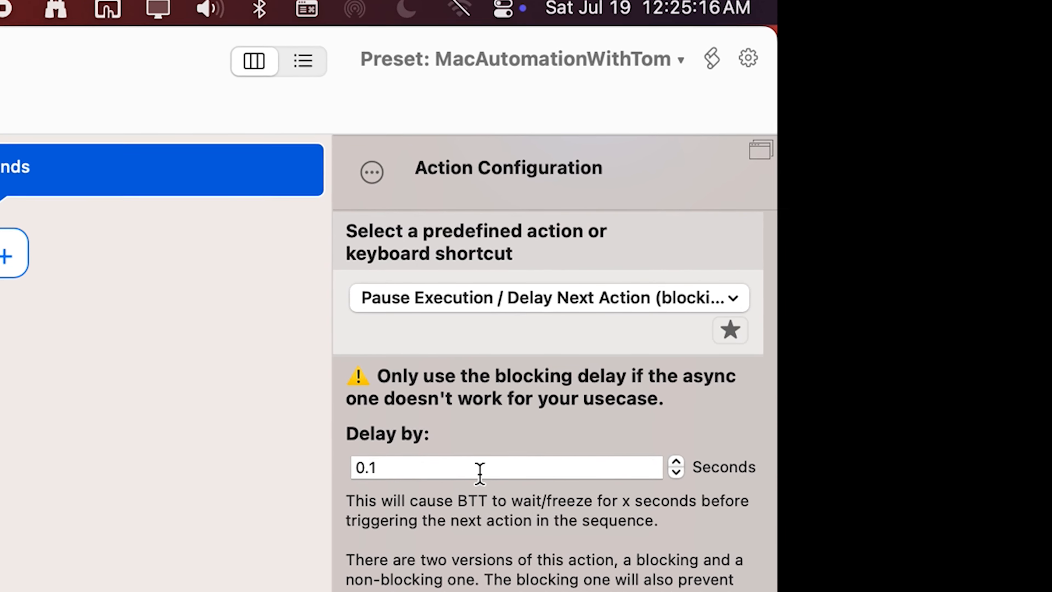
pyautogui.doubleClick(480, 474)
pyautogui.write('1')
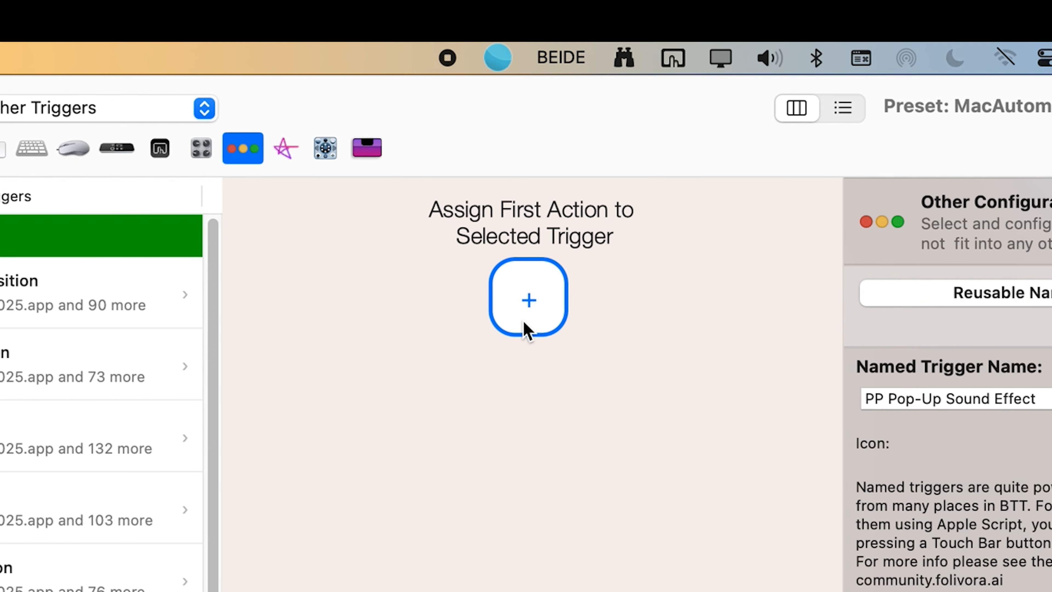
# Assign a Launch Application action to the PP Pop-Up Sound Effect trigger, with the running app Adobe Premiere Pro 2025 as its target
pyautogui.click(529, 302)
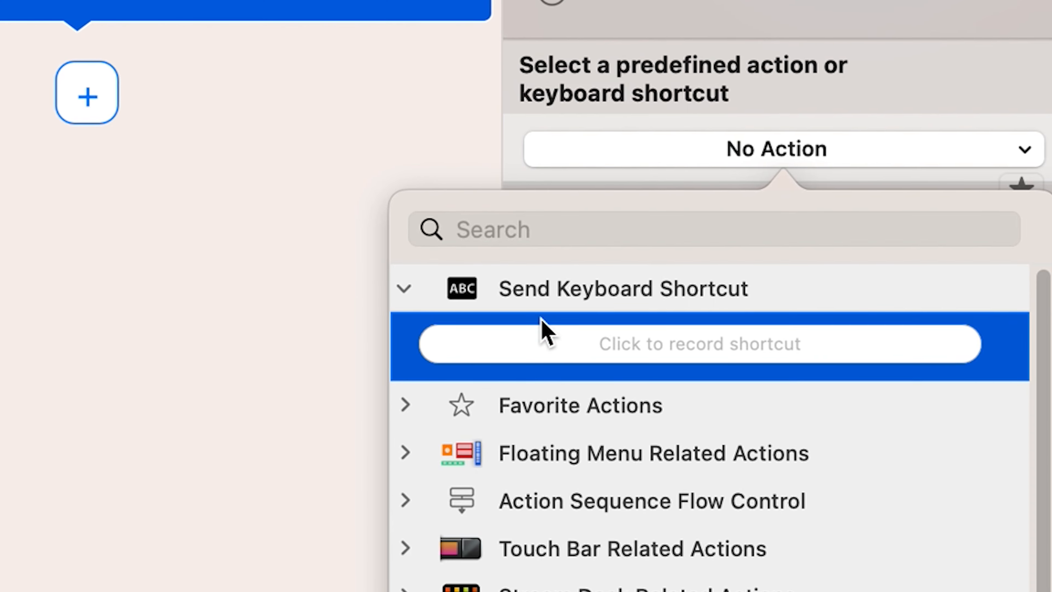
pyautogui.click(532, 228)
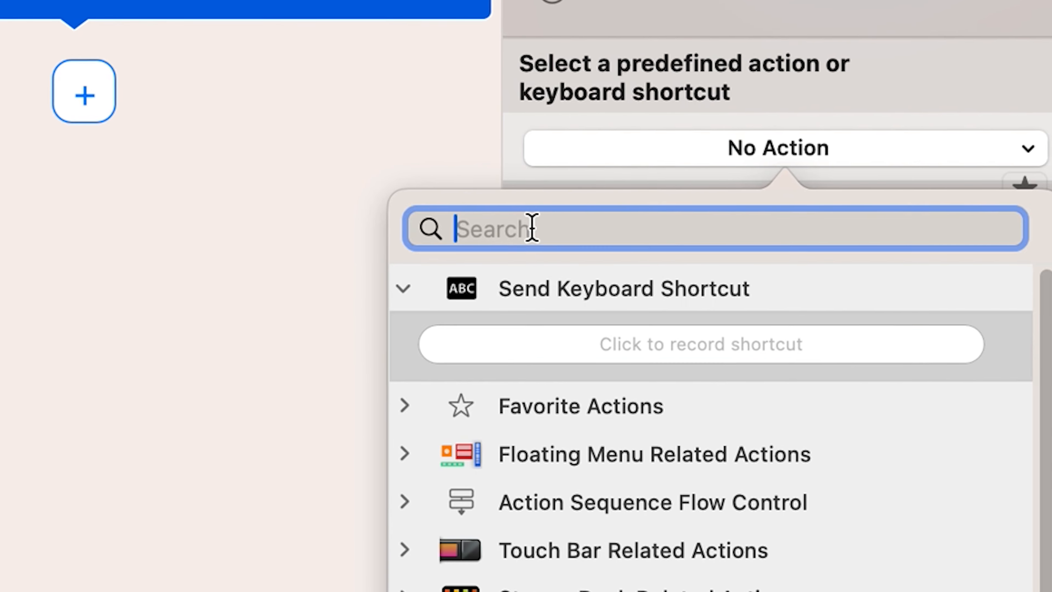
pyautogui.write('launch')
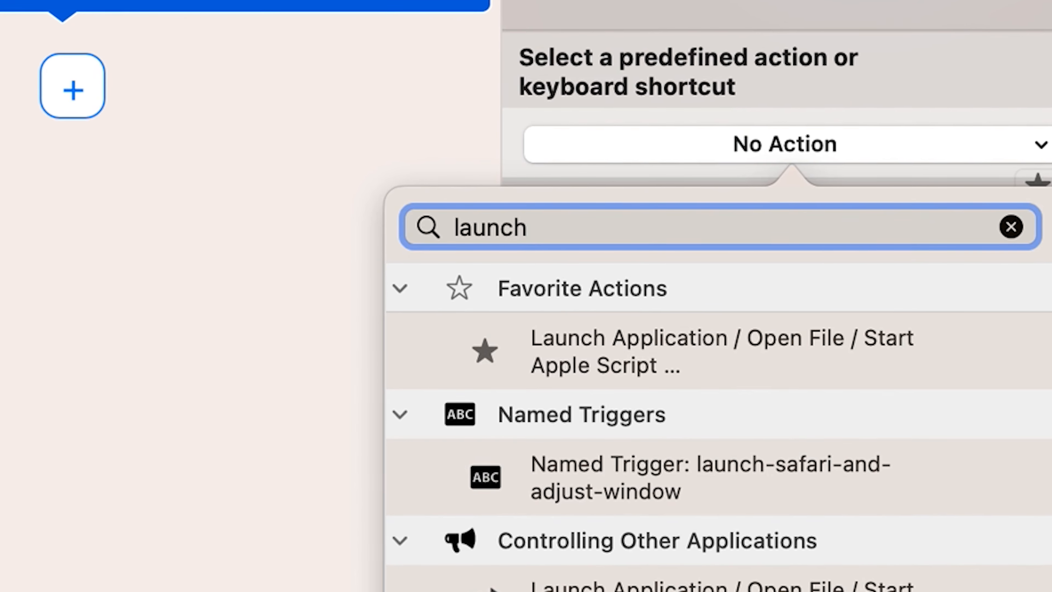
pyautogui.click(631, 350)
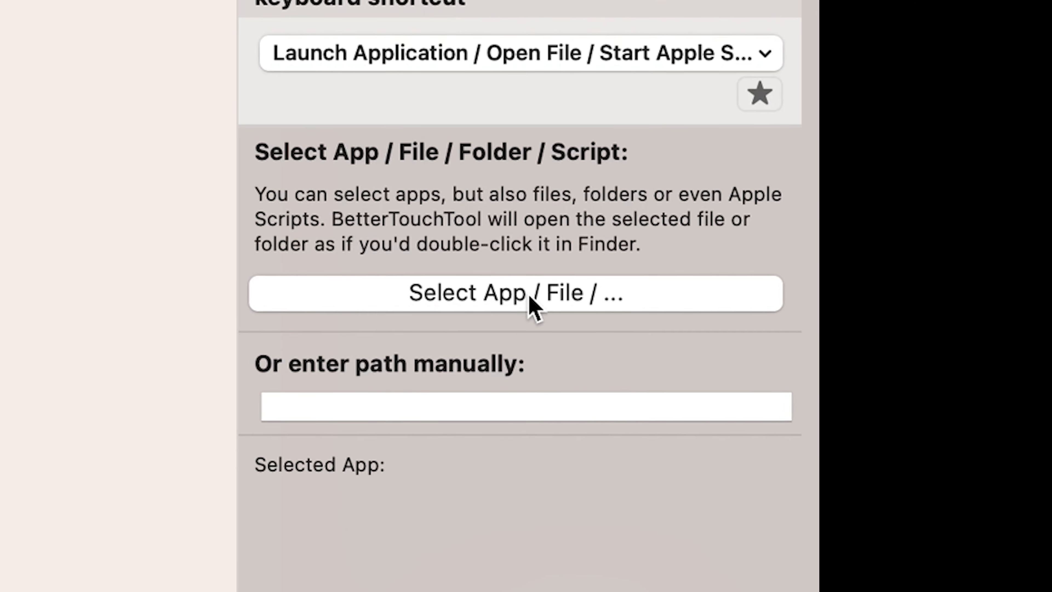
pyautogui.click(530, 295)
pyautogui.moveTo(536, 356)
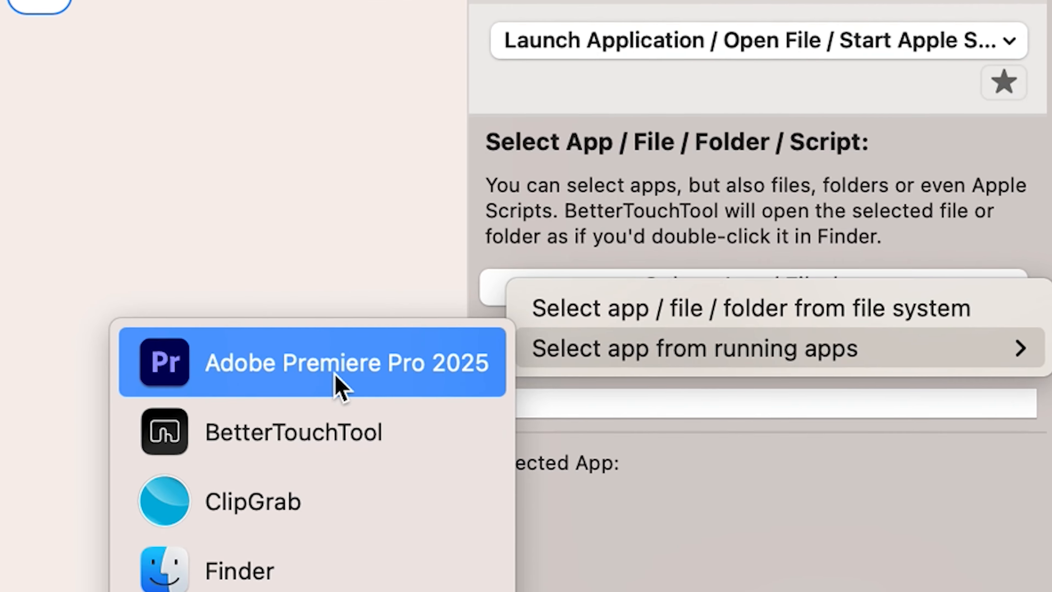
pyautogui.click(333, 372)
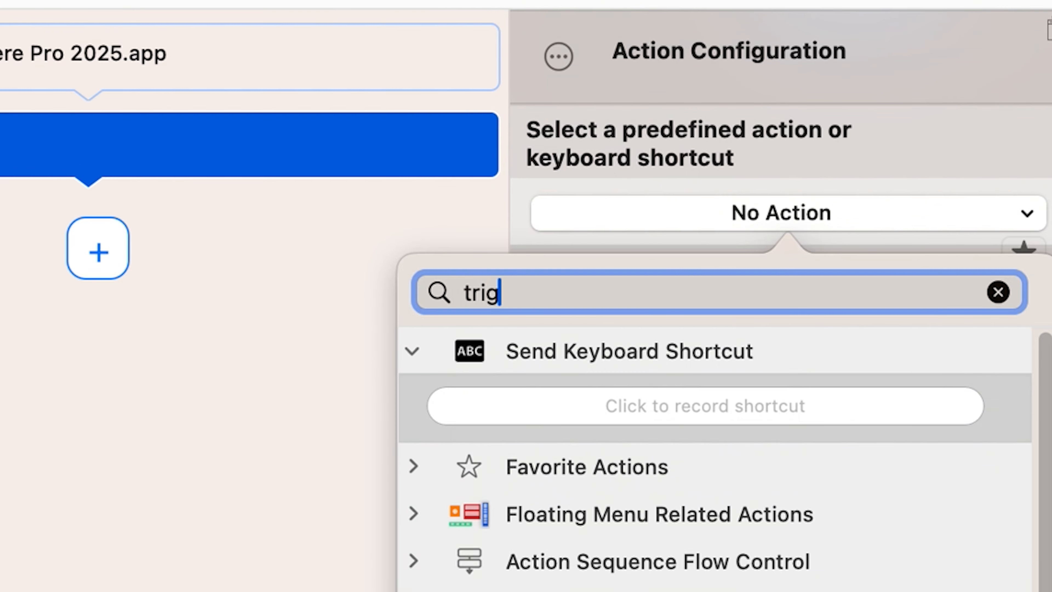
# Set the new action after the Premiere Pro launch to Trigger Named Trigger (Configured in Other Tab)
pyautogui.write('ger named')
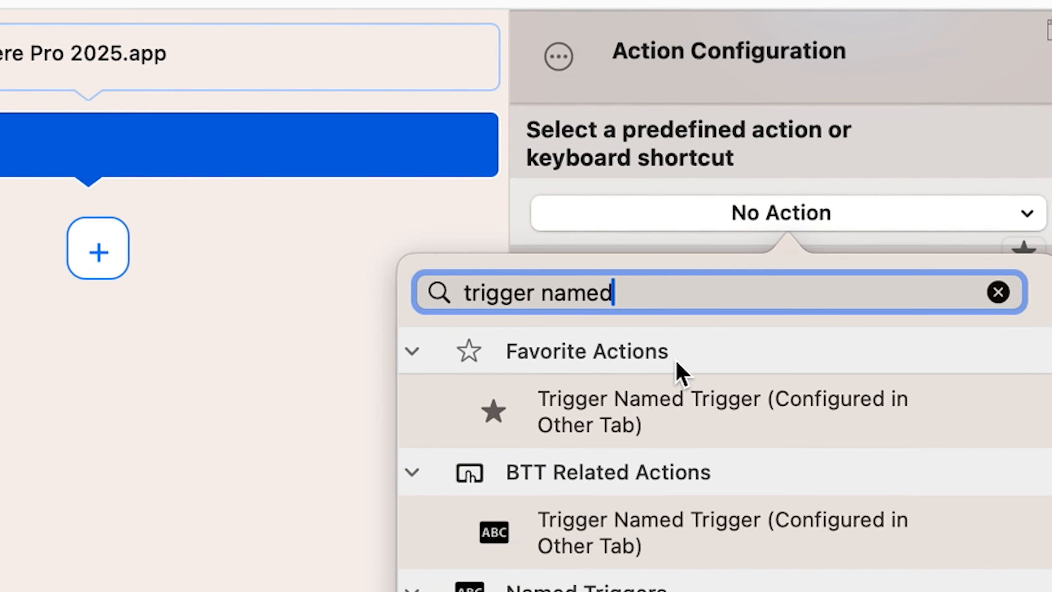
pyautogui.click(712, 417)
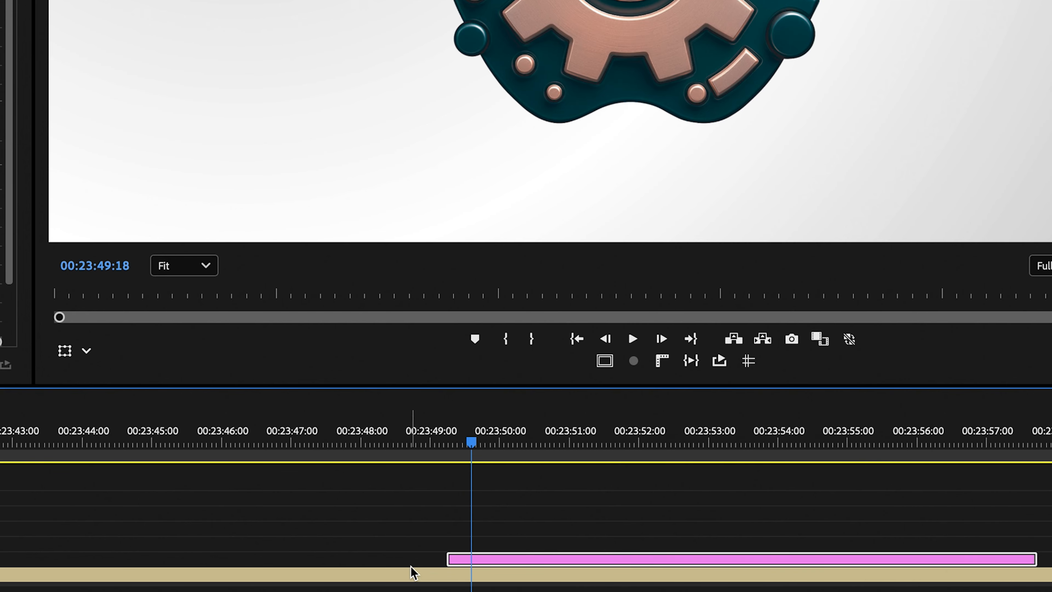
# In Premiere Pro, move the playhead back a few frames and forward one frame near the start of the pink clip
pyautogui.press('Left')
pyautogui.press('Left')
pyautogui.press('Left')
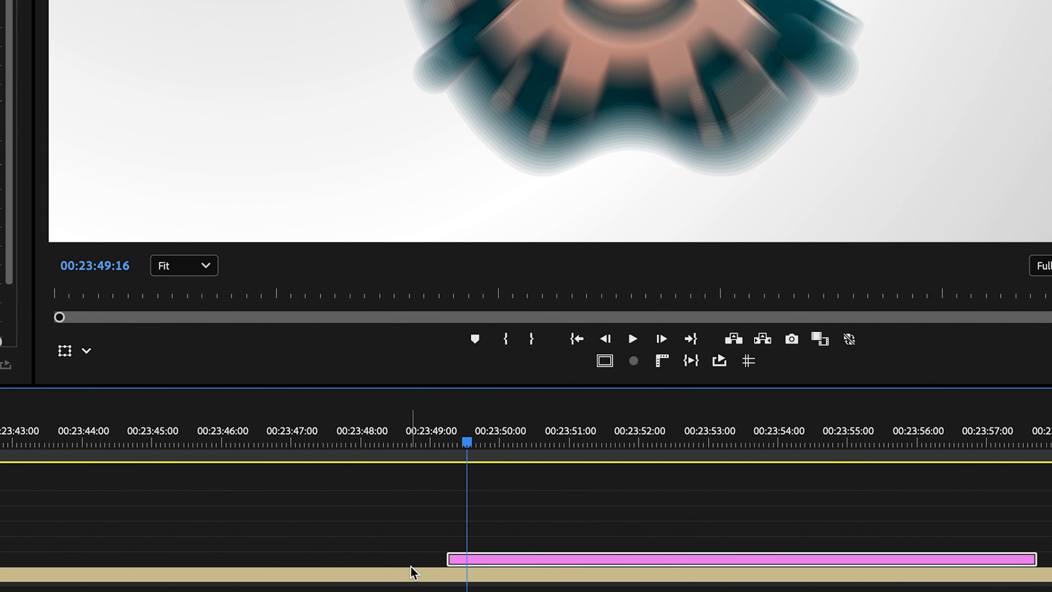
pyautogui.press('Right')
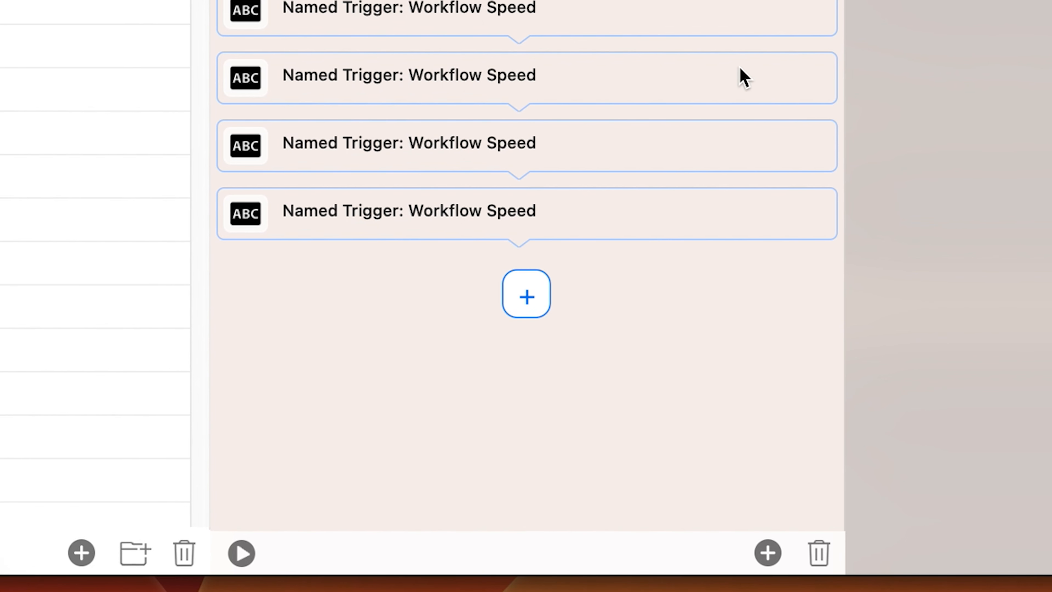
# In BetterTouchTool, add a Find/Search Image on Screen & Move Mouse action, shrinking and repositioning its screen capture area
pyautogui.click(528, 297)
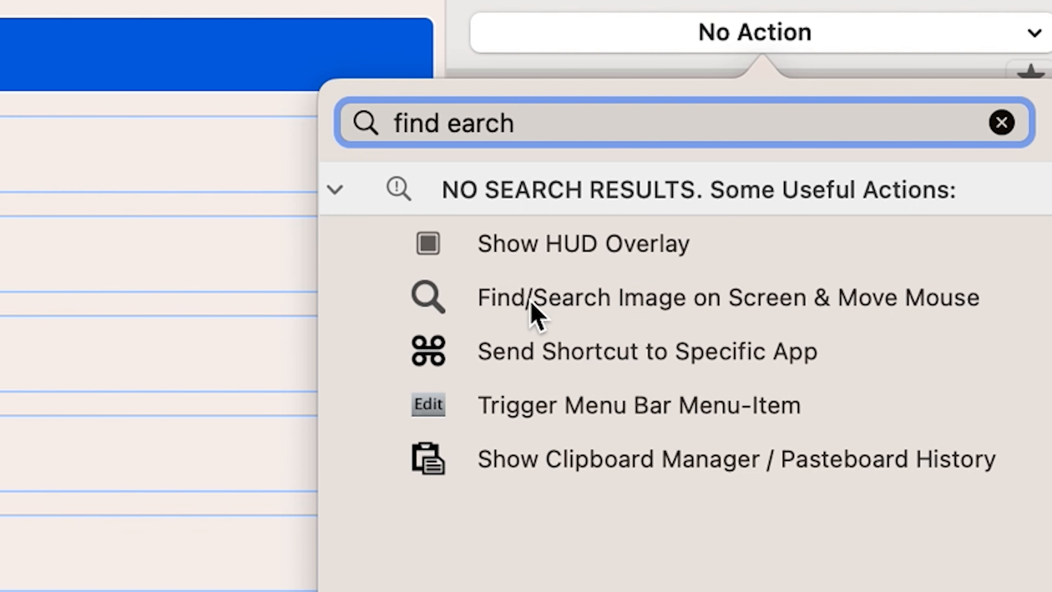
pyautogui.click(530, 305)
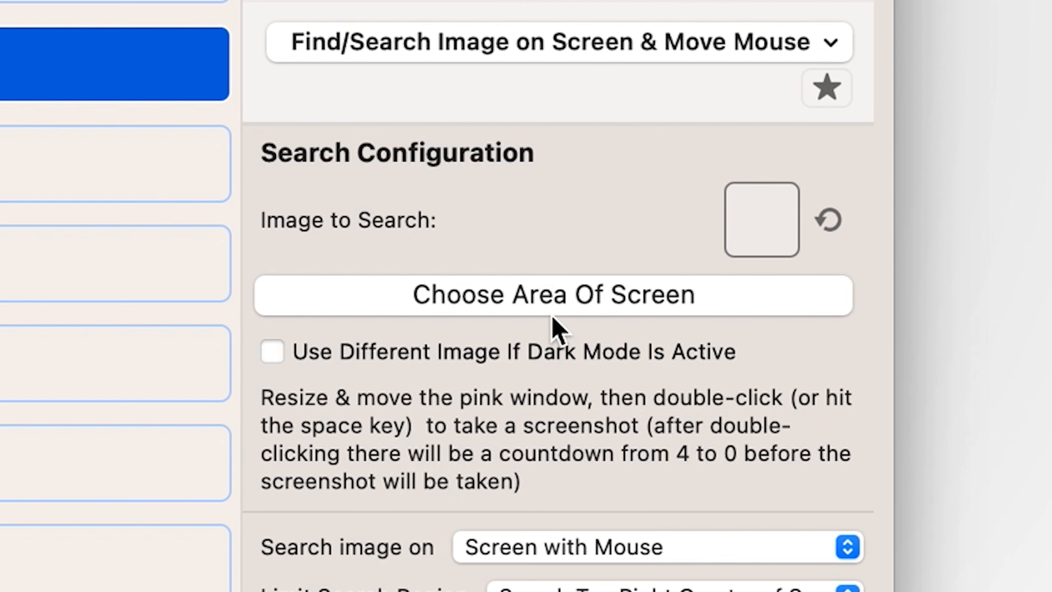
pyautogui.click(554, 306)
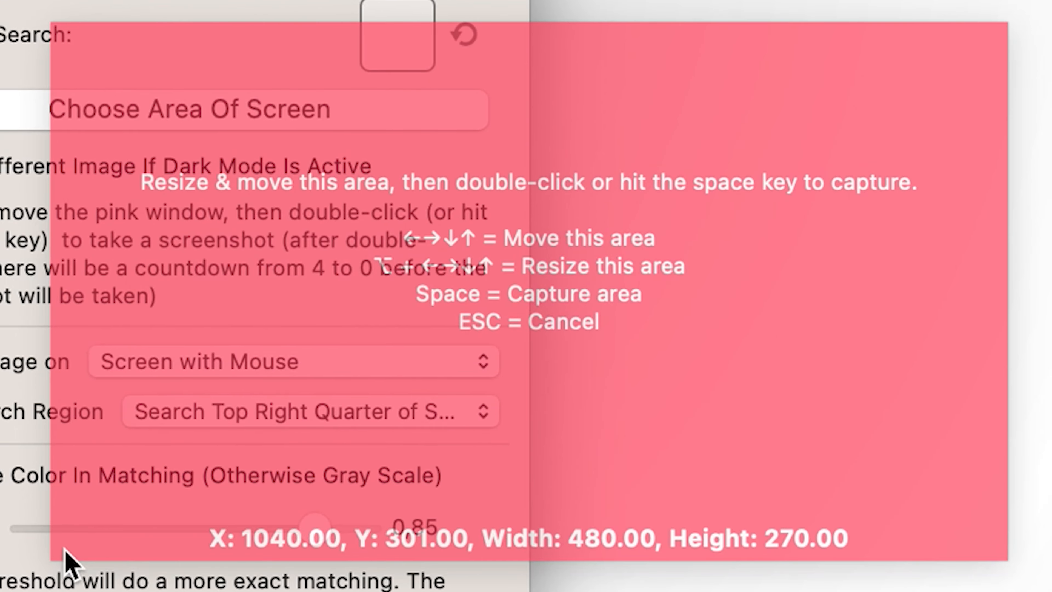
pyautogui.moveTo(415, 591); pyautogui.dragTo(1050, 254)
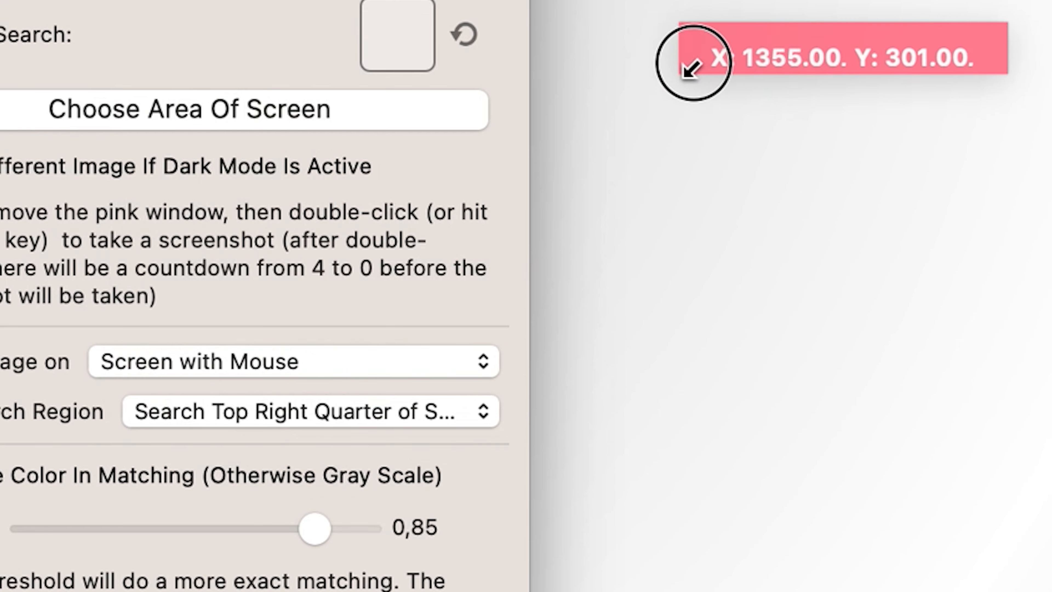
pyautogui.moveTo(886, 41); pyautogui.dragTo(495, 298)
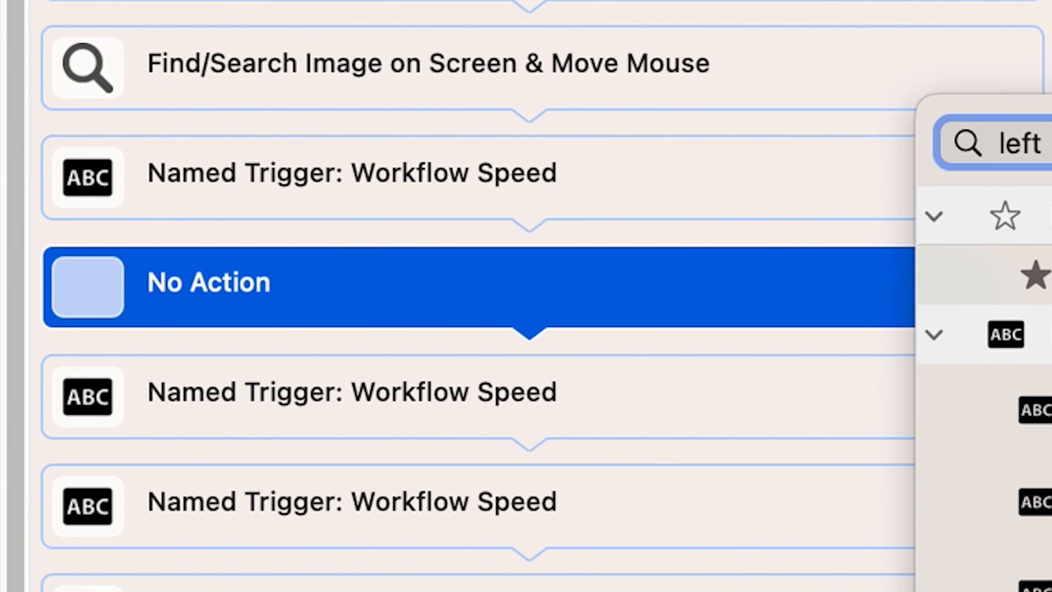
# Set the empty action following the image search to Left Click (At Current Mouse Position) and select the Workflow Speed trigger below it
pyautogui.press('Return')
pyautogui.click(652, 369)
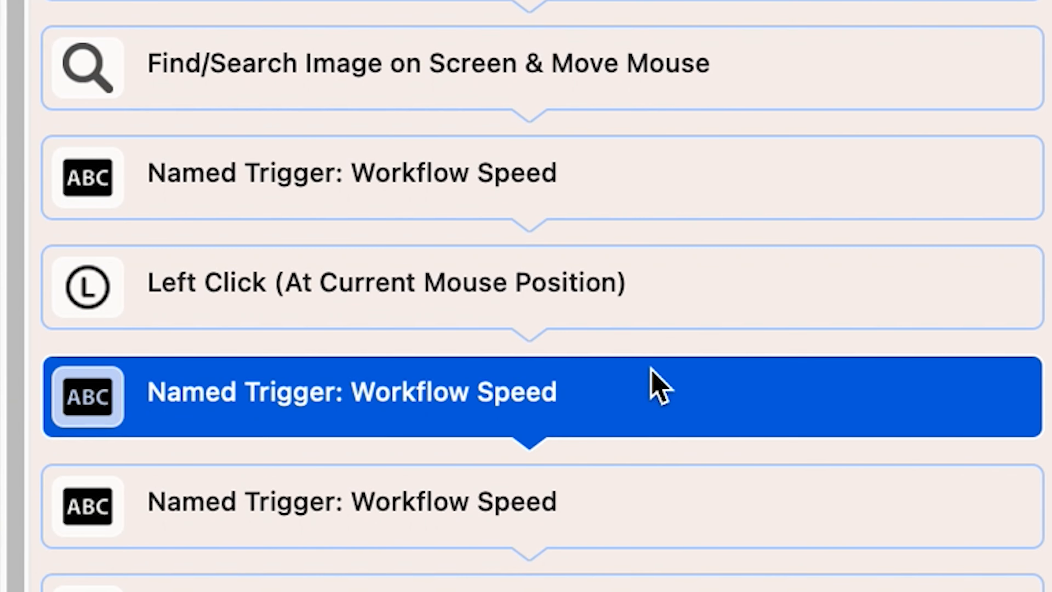
# Set the empty action to Move Mouse To Position with X 15 and Y 60 absolute pixels, relative to the current mouse cursor position
pyautogui.write('move mouse')
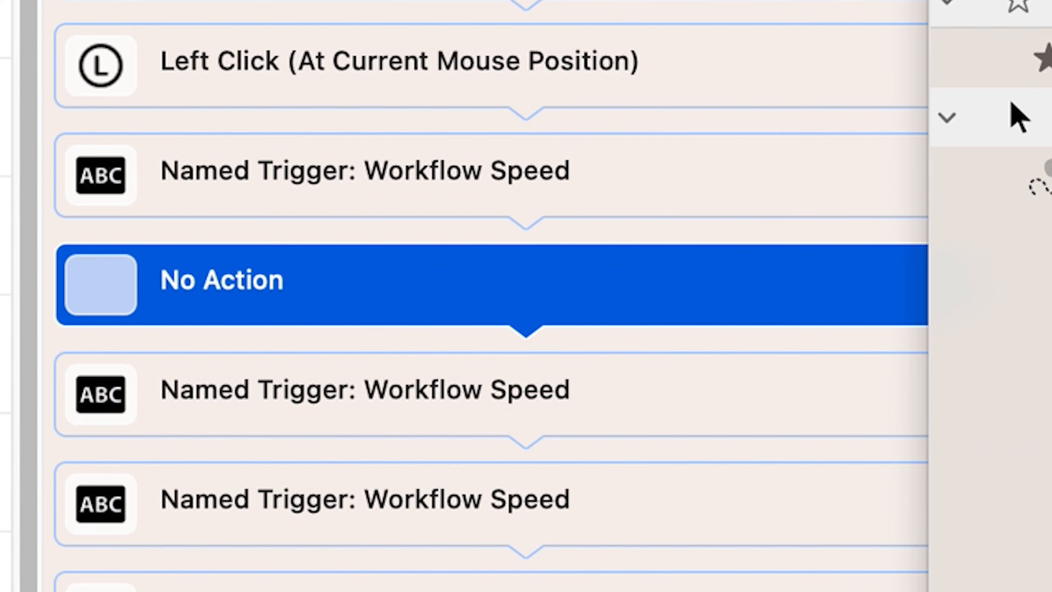
pyautogui.press('Return')
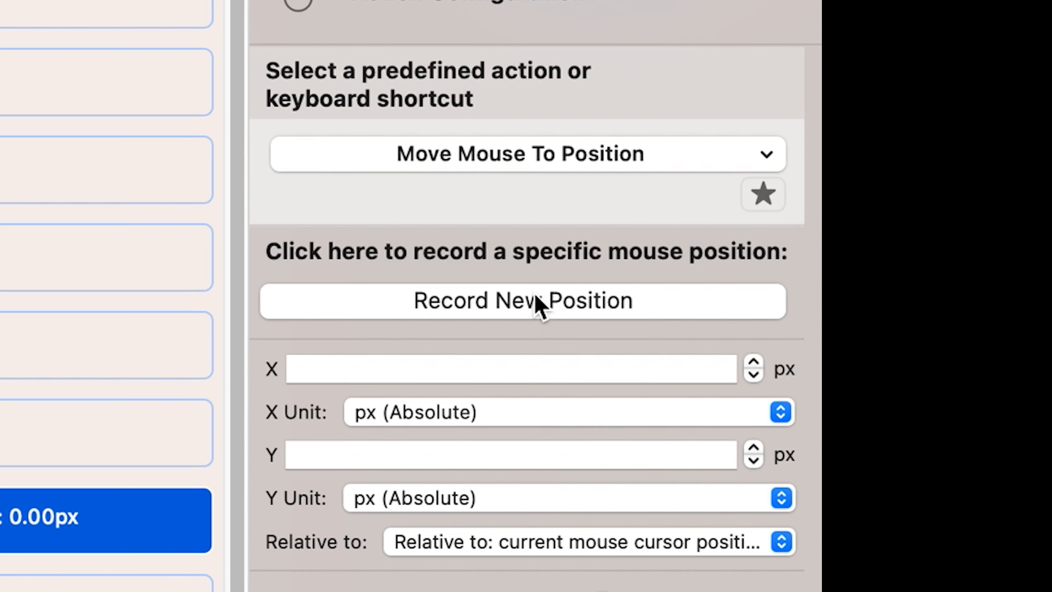
pyautogui.click(538, 301)
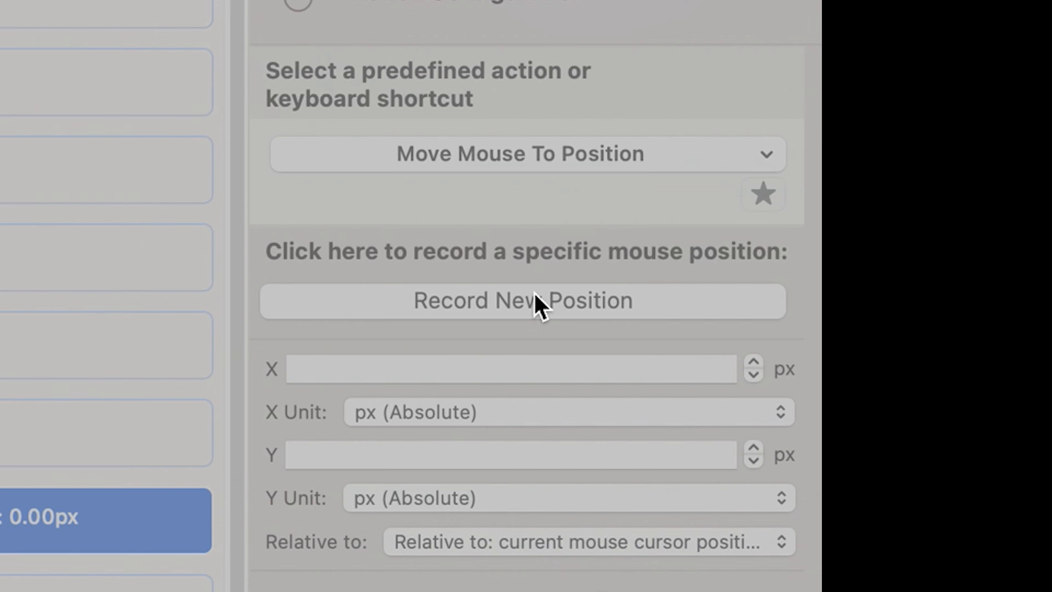
pyautogui.doubleClick(291, 261)
pyautogui.write('15')
pyautogui.press('Tab')
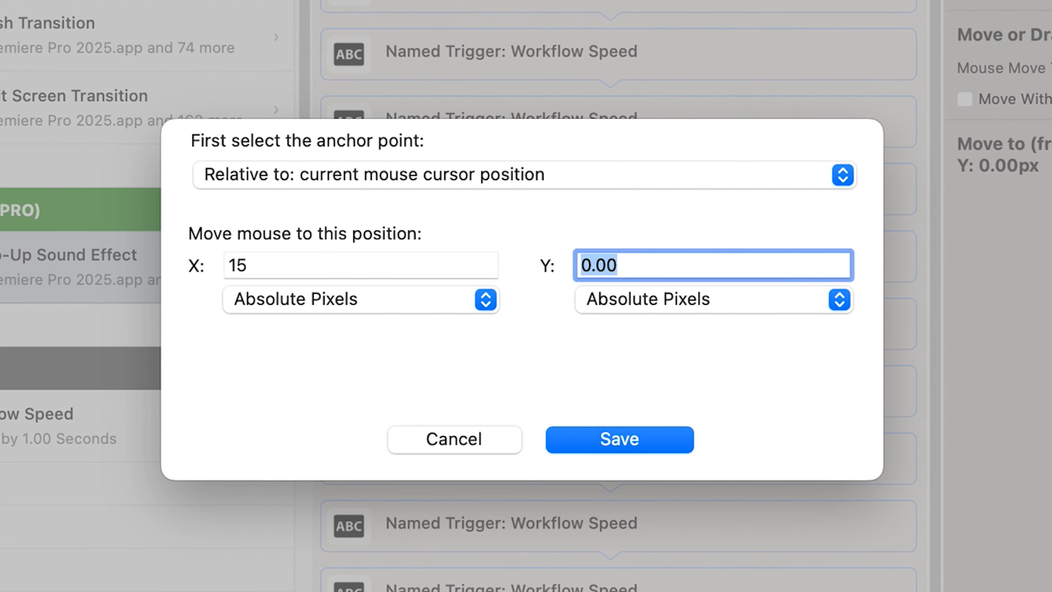
pyautogui.write('60')
pyautogui.press('Tab')
pyautogui.press('Tab')
pyautogui.press('Tab')
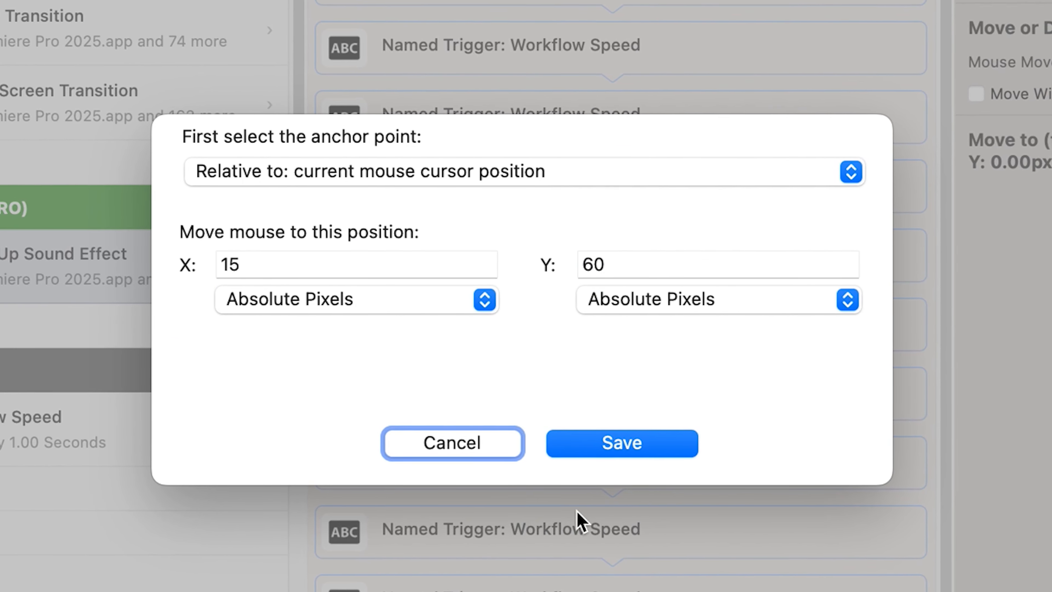
pyautogui.click(646, 447)
pyautogui.click(535, 309)
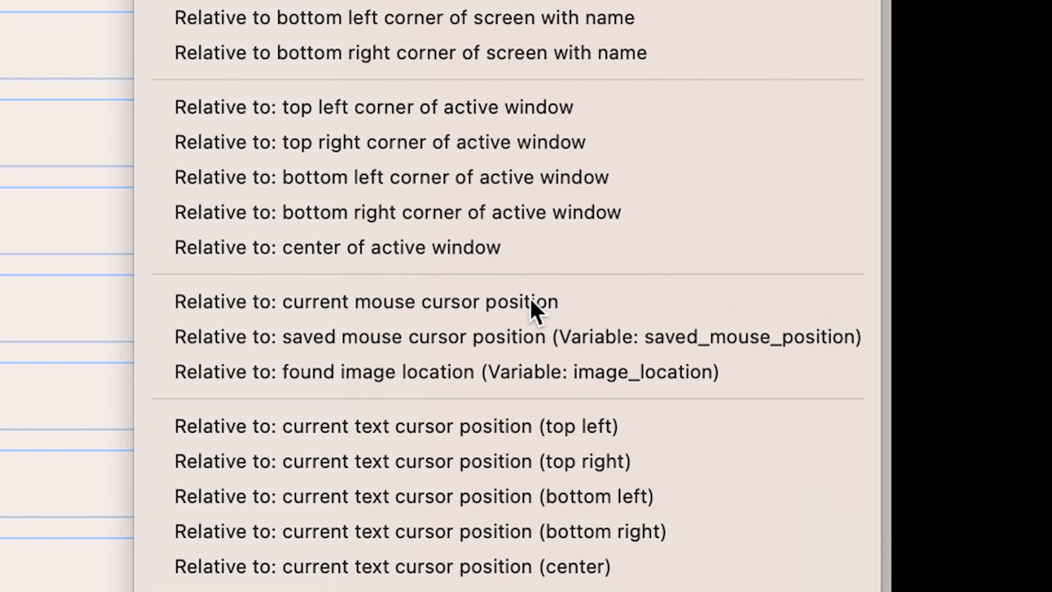
pyautogui.click(531, 302)
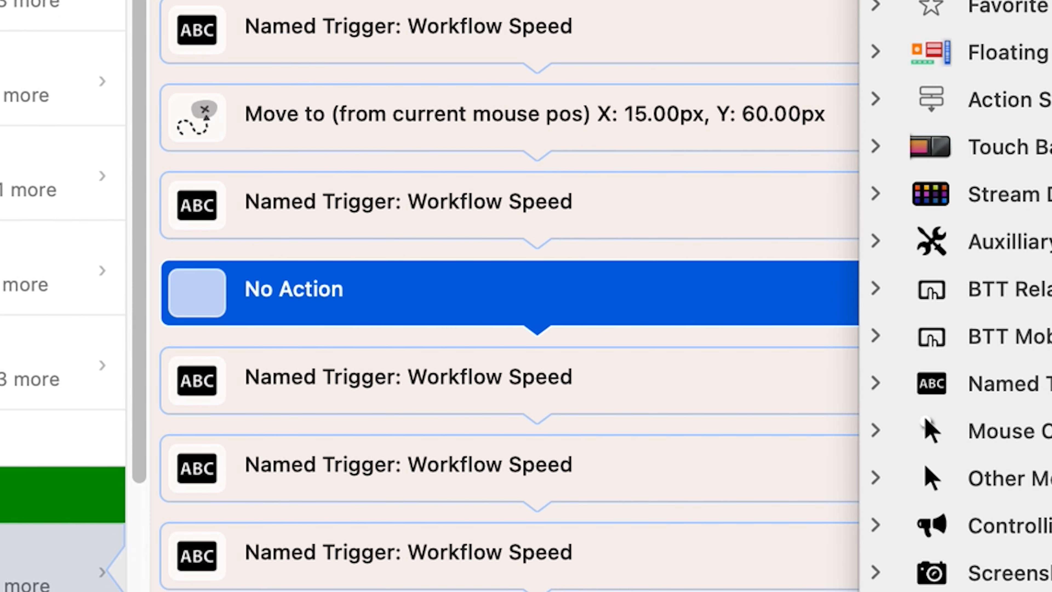
# Set the next empty action to Left Click (At Current Mouse Position), and add a ⌘A shortcut action after the following Workflow Speed trigger
pyautogui.write('left click')
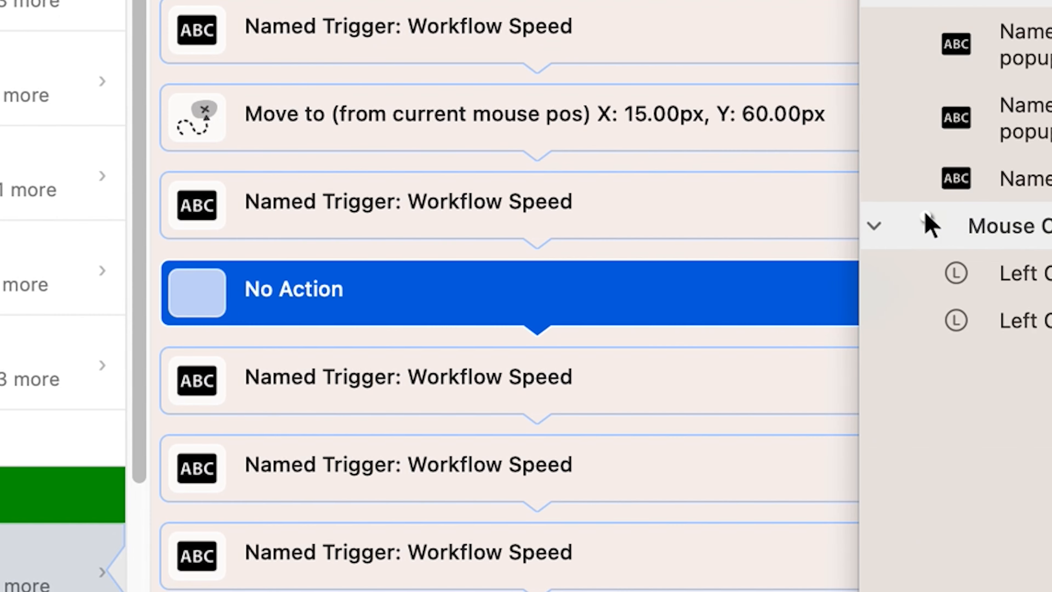
pyautogui.click(1010, 273)
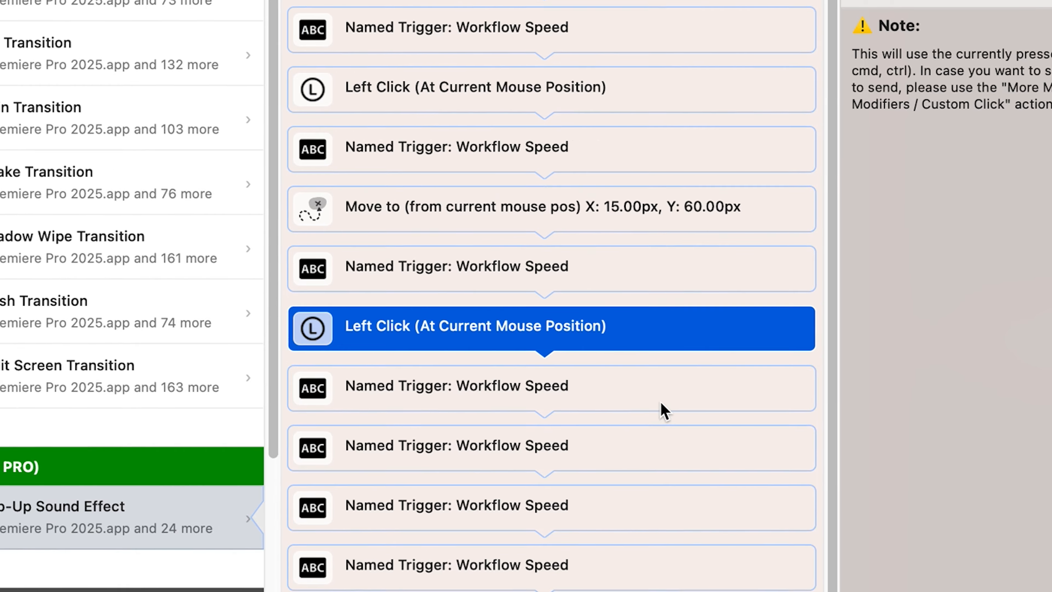
pyautogui.click(660, 496)
pyautogui.click(551, 589)
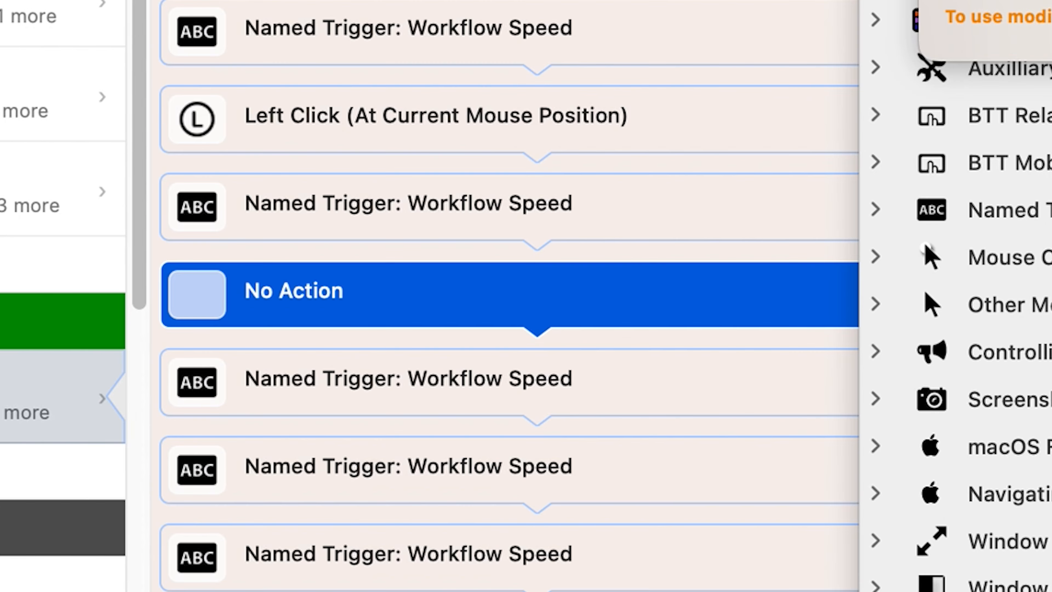
pyautogui.press('super+a')
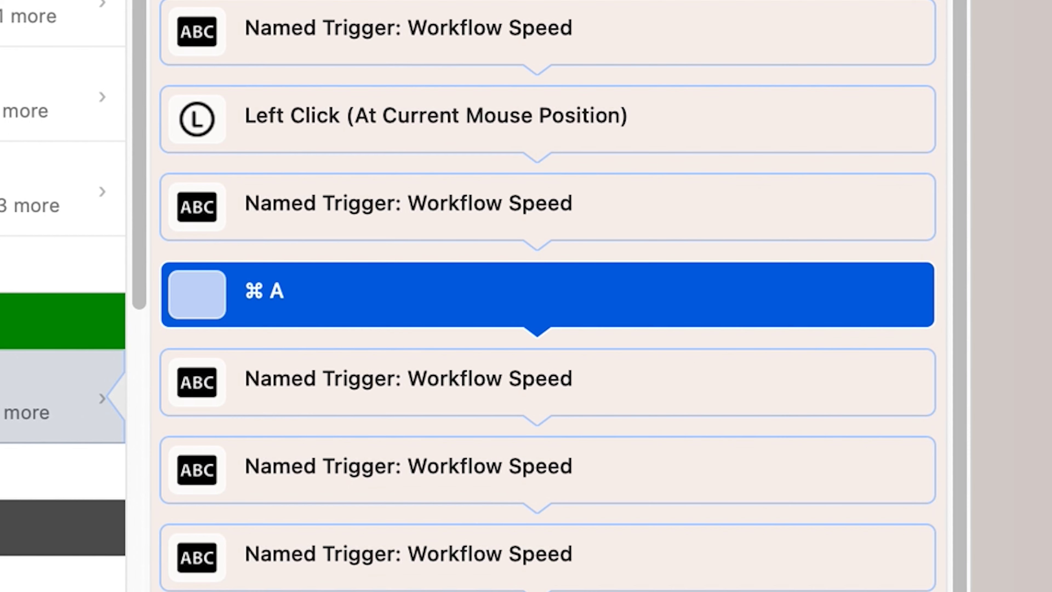
# Add an Insert / Type / Paste Custom Text action with Hollow Pop 06, and add a Return keystroke action below the down-arrow actions
pyautogui.write('insert ty')
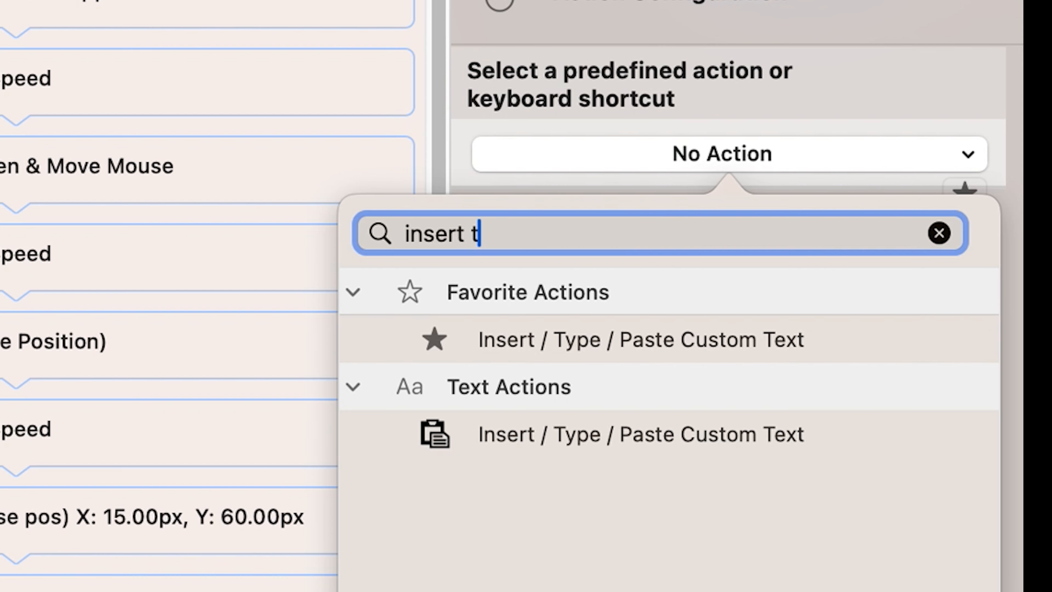
pyautogui.click(584, 342)
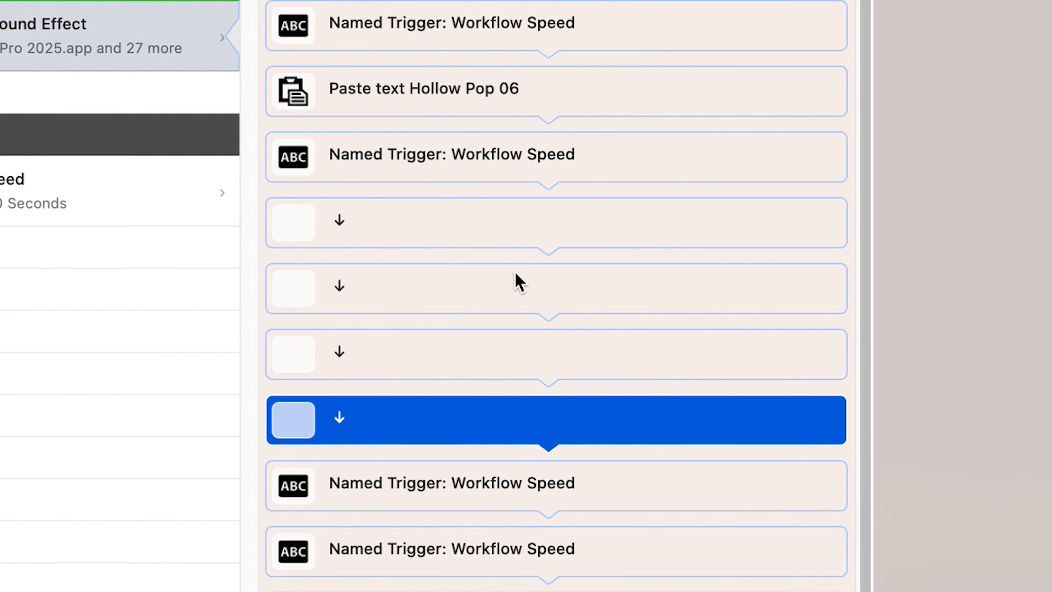
pyautogui.click(534, 481)
pyautogui.press('super+n')
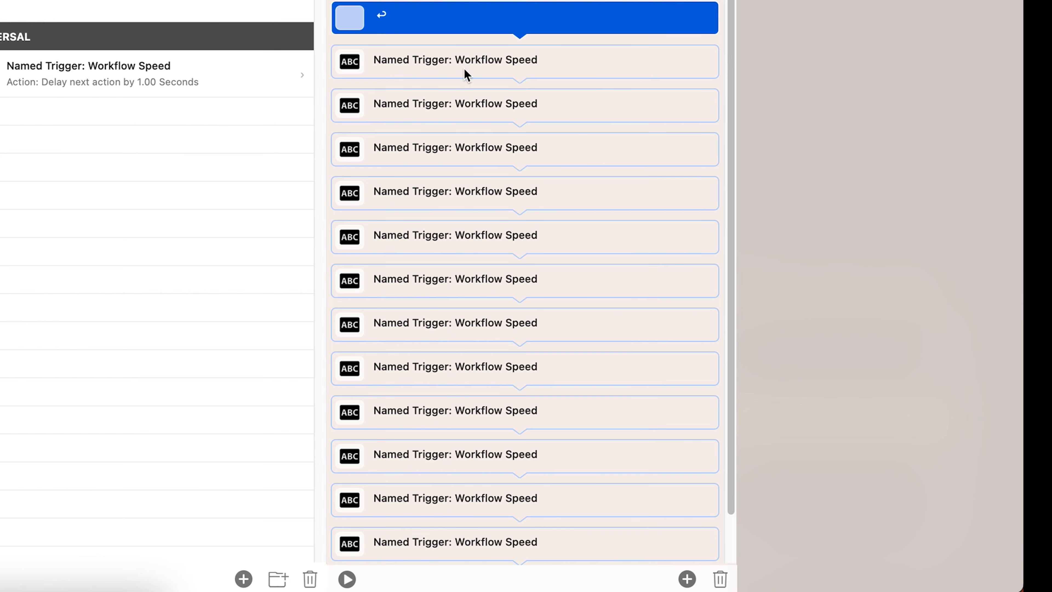
# Delete all surplus Workflow Speed triggers below the Return keystroke action through the end of the sequence
pyautogui.click(466, 70)
pyautogui.scroll(-2, 584, 539)
pyautogui.keyDown('shift'); pyautogui.click(584, 493); pyautogui.keyUp('shift')
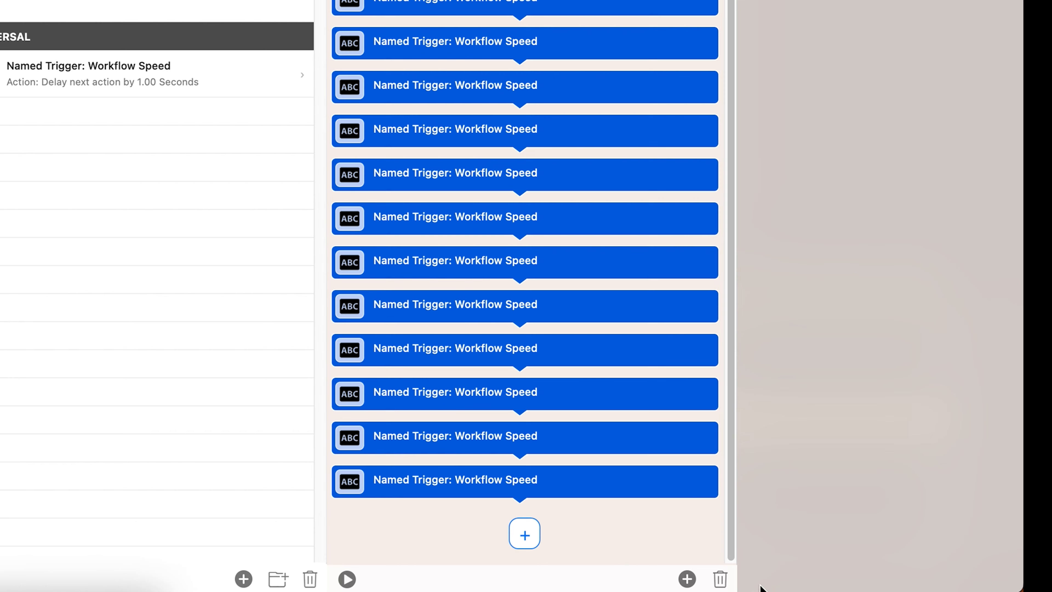
pyautogui.click(721, 579)
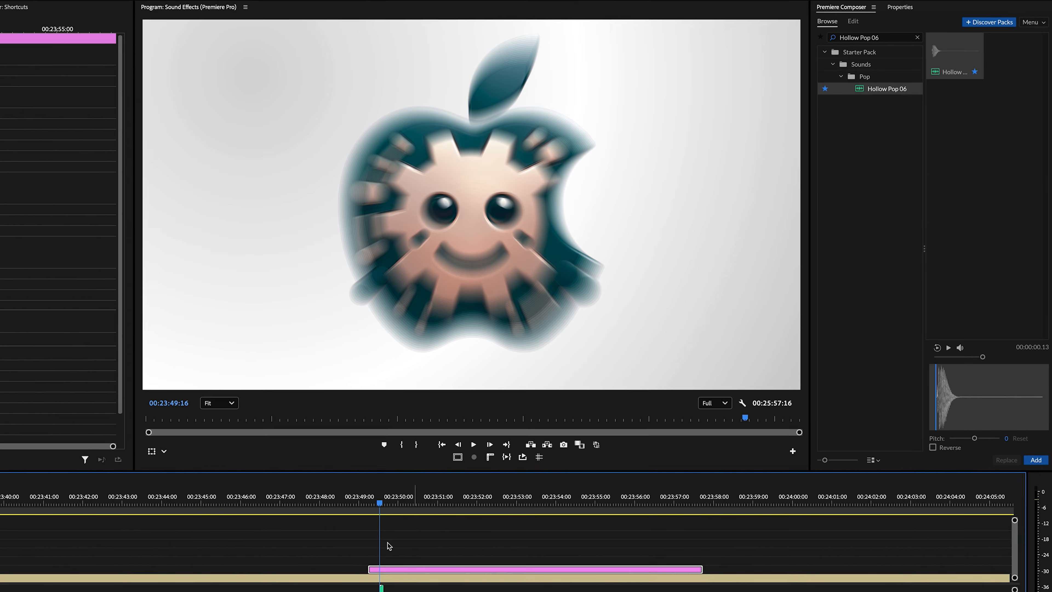
# In Premiere Pro, play the timeline from before the pink clip to check the timing of the pop sound
pyautogui.click(327, 507)
pyautogui.press('space')
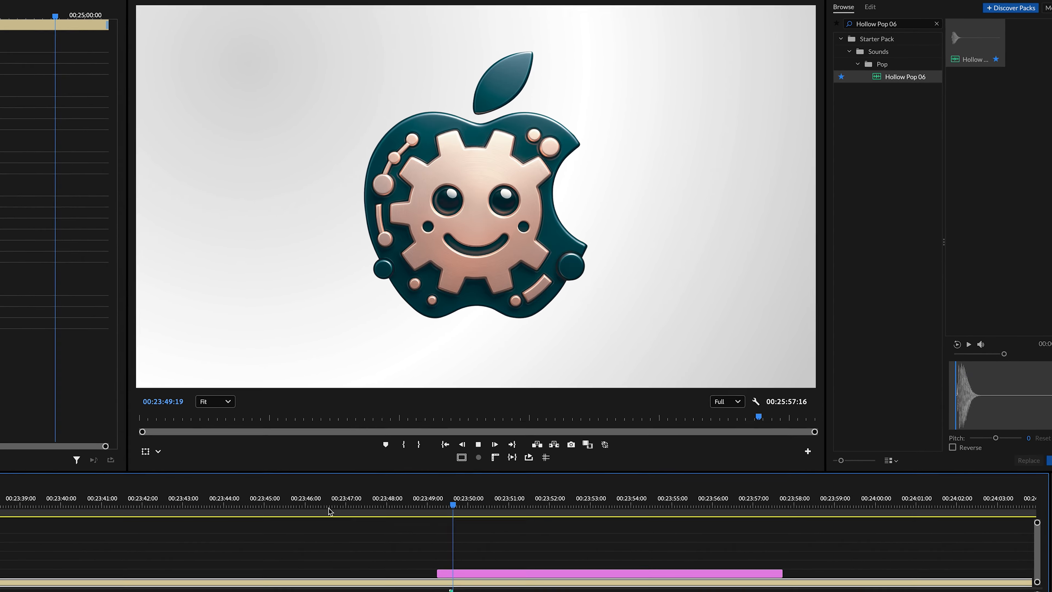
pyautogui.click(300, 502)
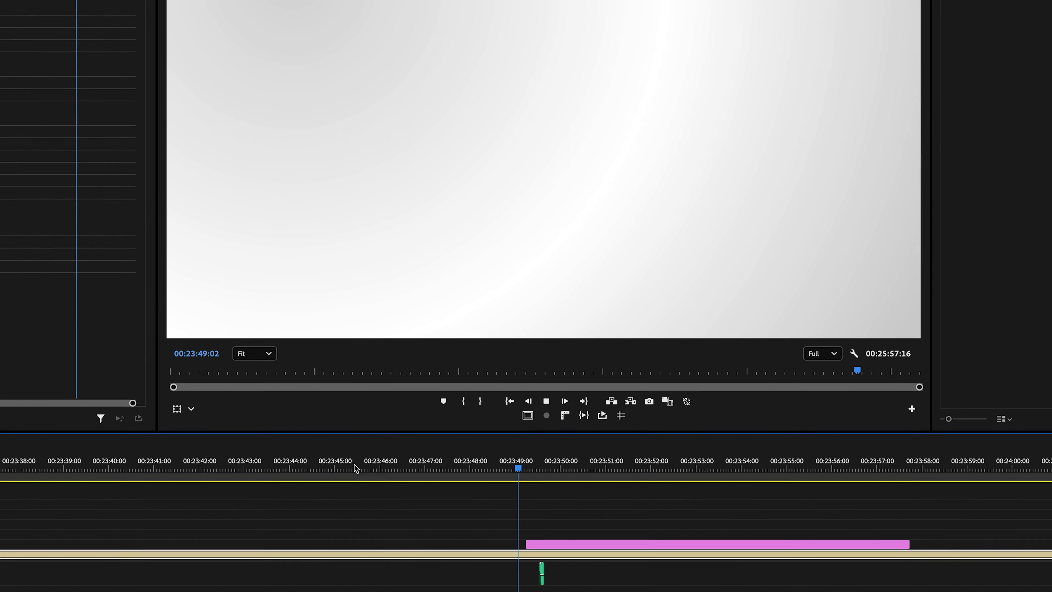
pyautogui.press('space')
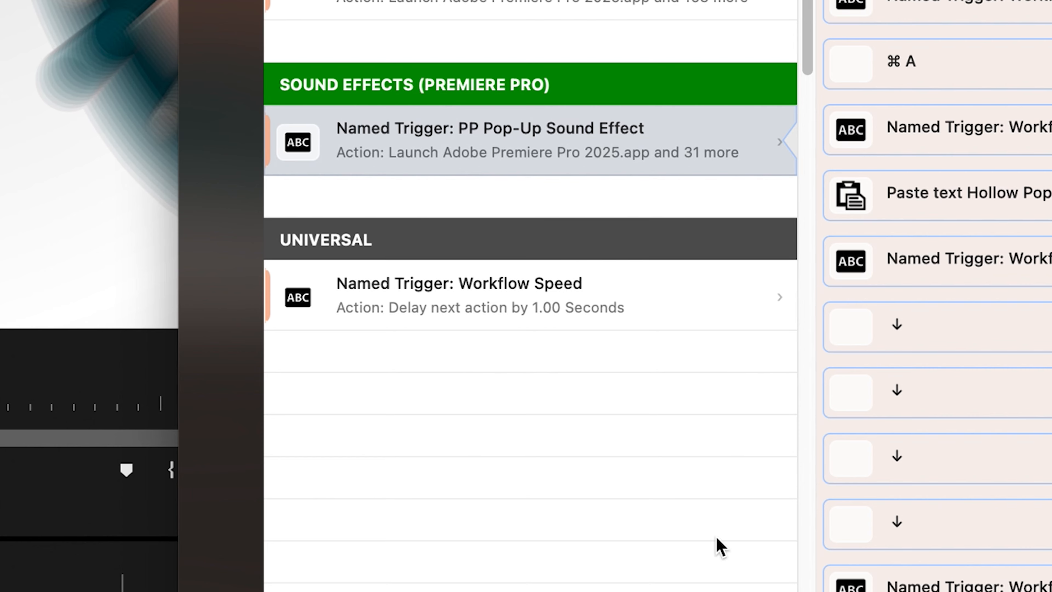
# In BetterTouchTool, set the delay action of the Workflow Speed named trigger to 0,05 seconds
pyautogui.click(529, 300)
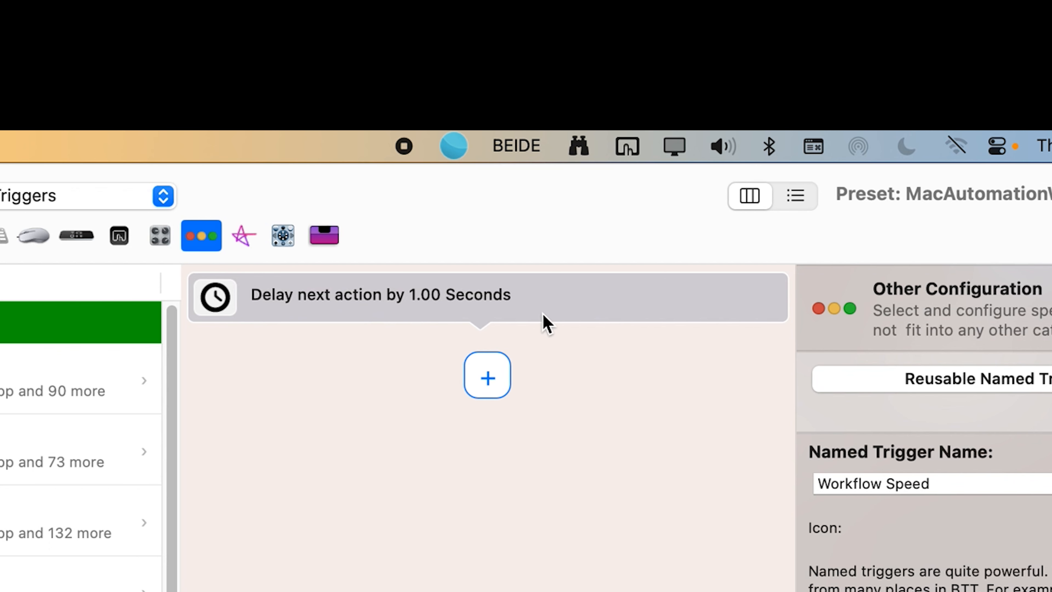
pyautogui.click(538, 304)
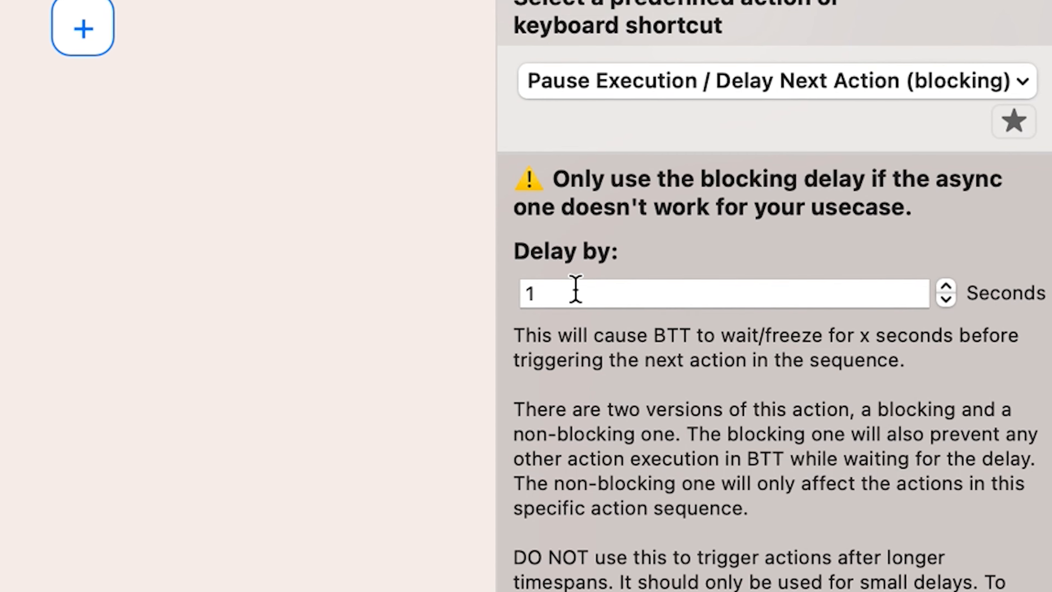
pyautogui.click(857, 572)
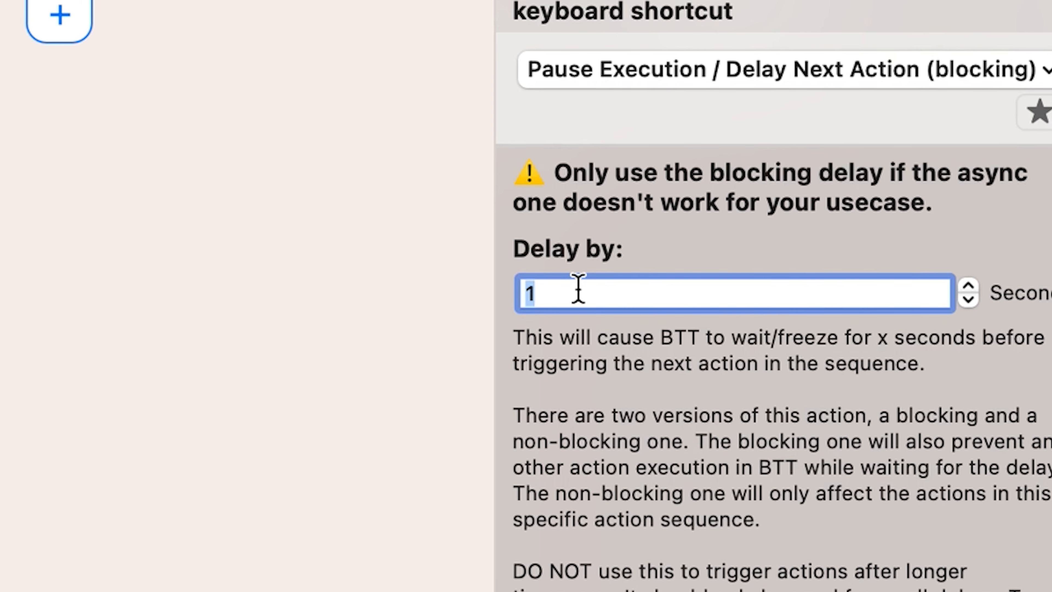
pyautogui.write(',05')
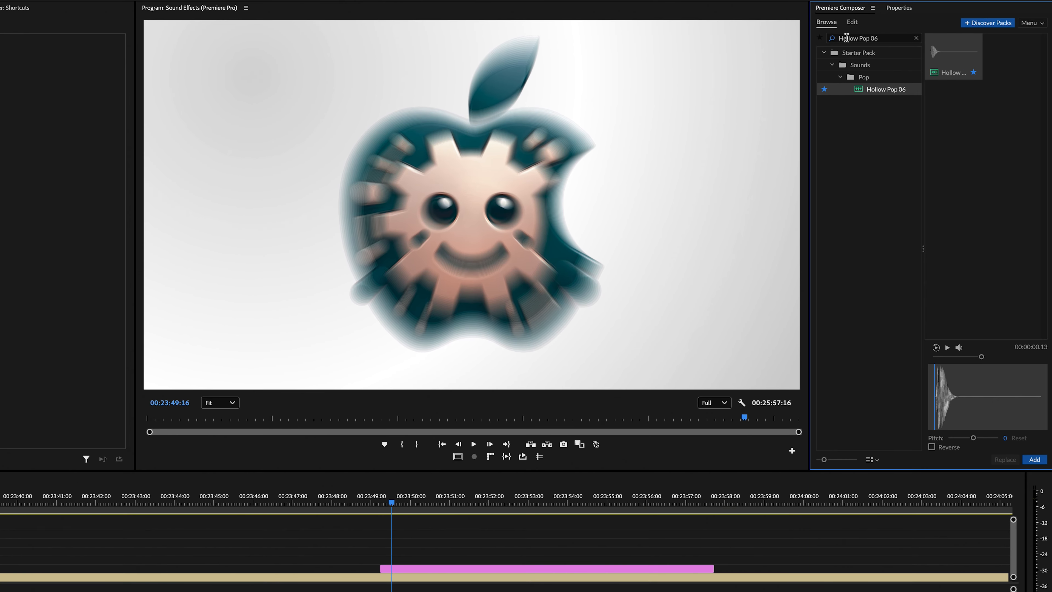
# In Premiere Pro, add Hollow Pop 06 from Premiere Composer at the playhead near the pink clip's start and play the timeline
pyautogui.press('Return')
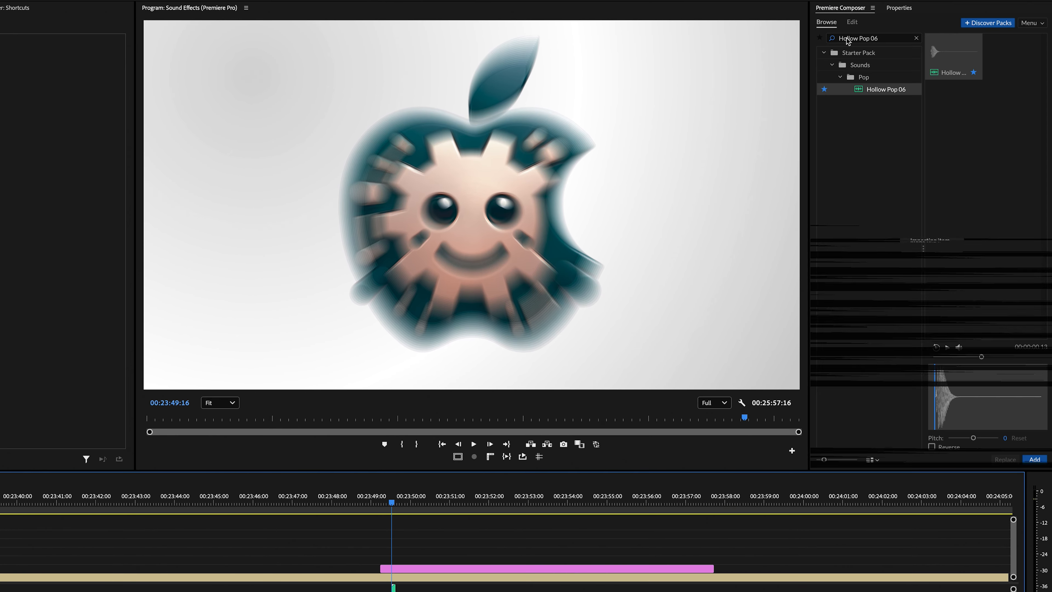
pyautogui.press('space')
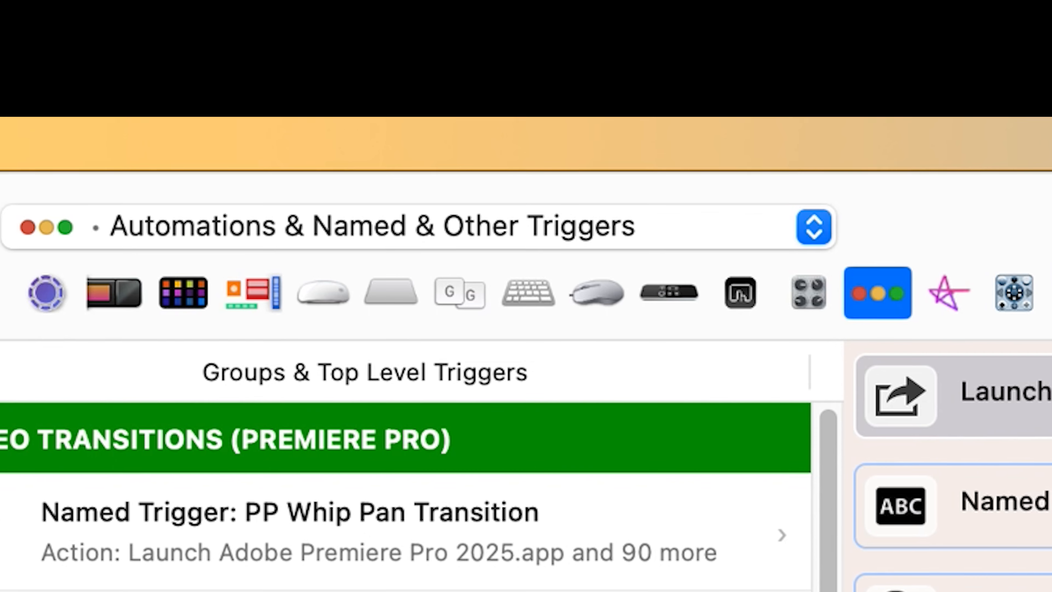
# In BetterTouchTool, switch to the keyboard shortcut triggers and add a new shortcut recorded as fn+P
pyautogui.click(535, 301)
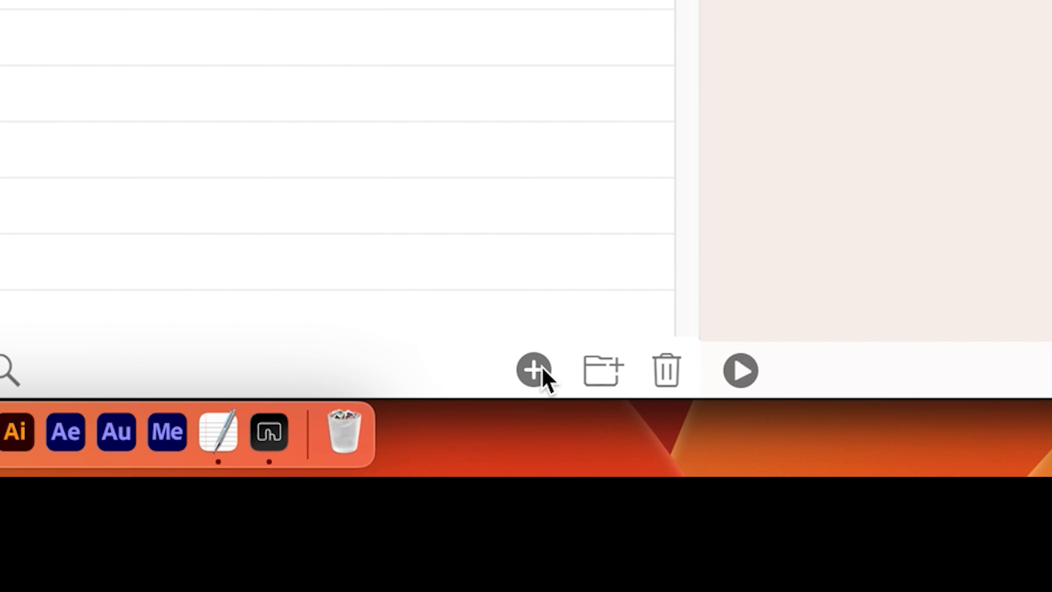
pyautogui.click(541, 369)
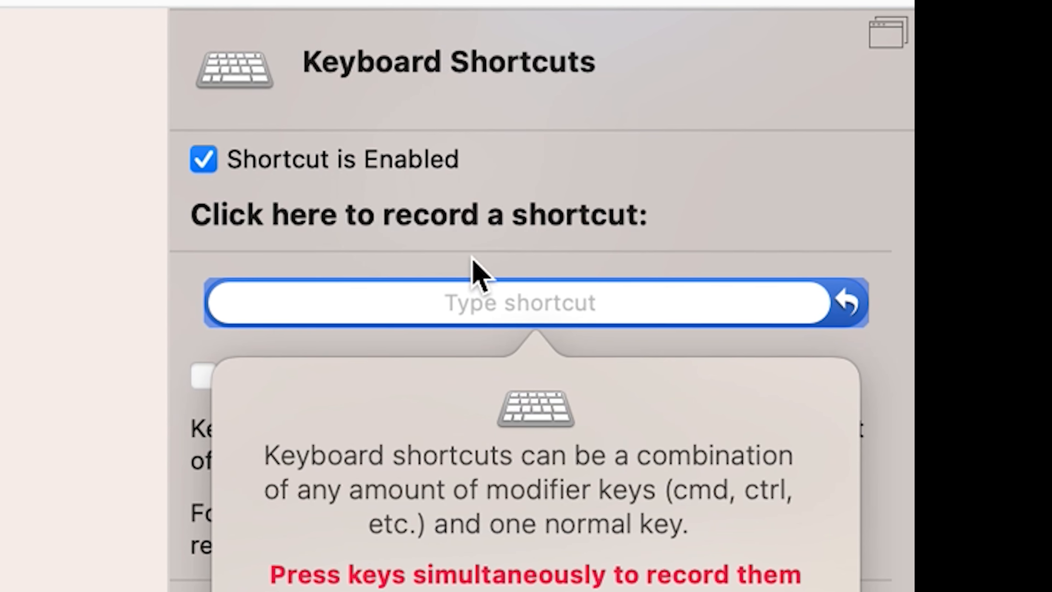
pyautogui.press('fn')
pyautogui.press('fn+p')
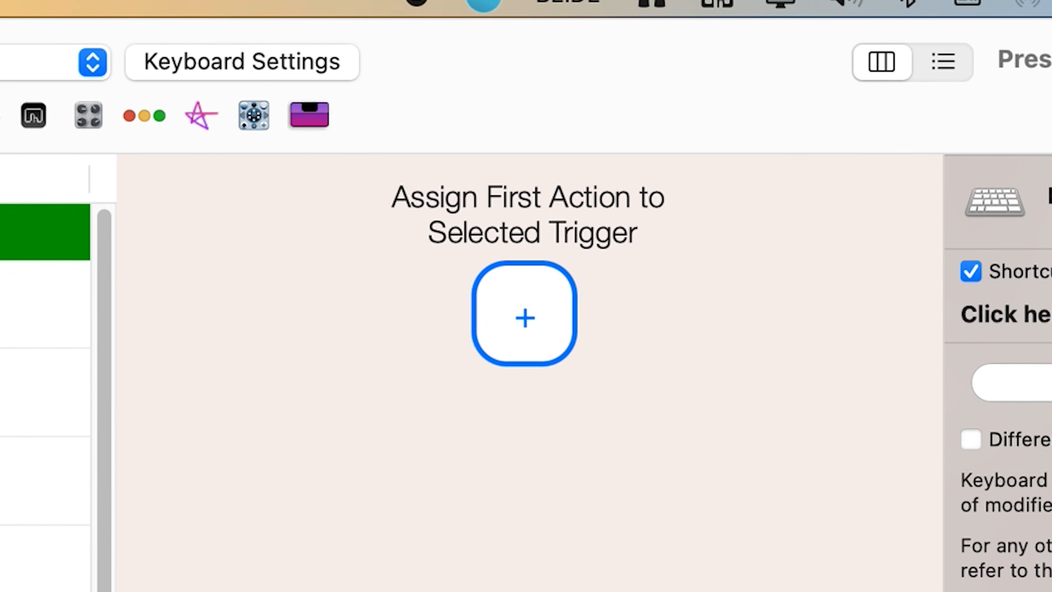
# Assign Trigger Named Trigger (Configured in Other Tab) as the shortcut's first action and choose the named trigger it runs
pyautogui.click(524, 314)
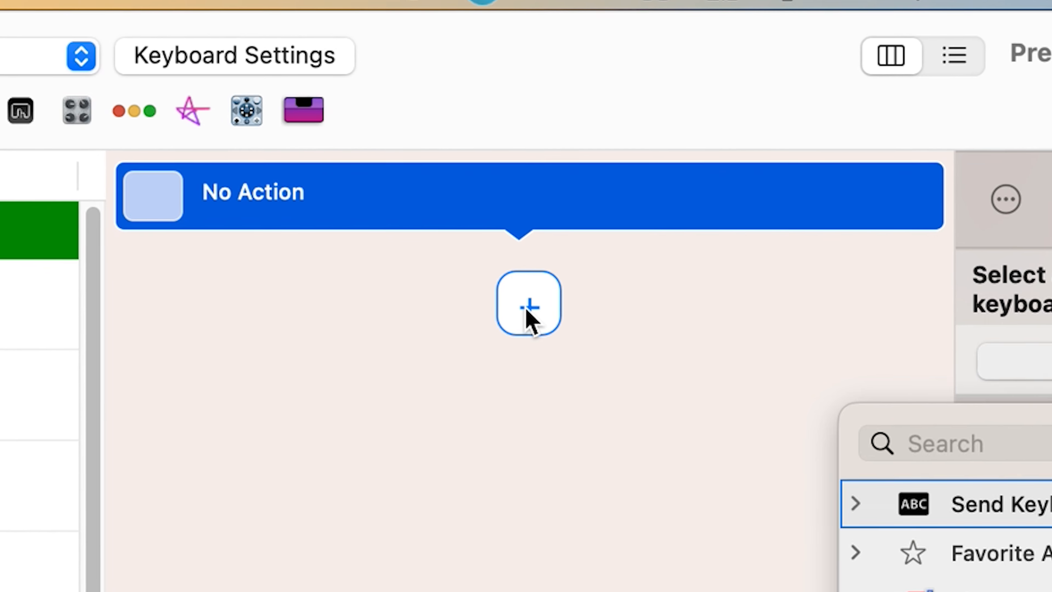
pyautogui.click(1048, 444)
pyautogui.write('trigger name')
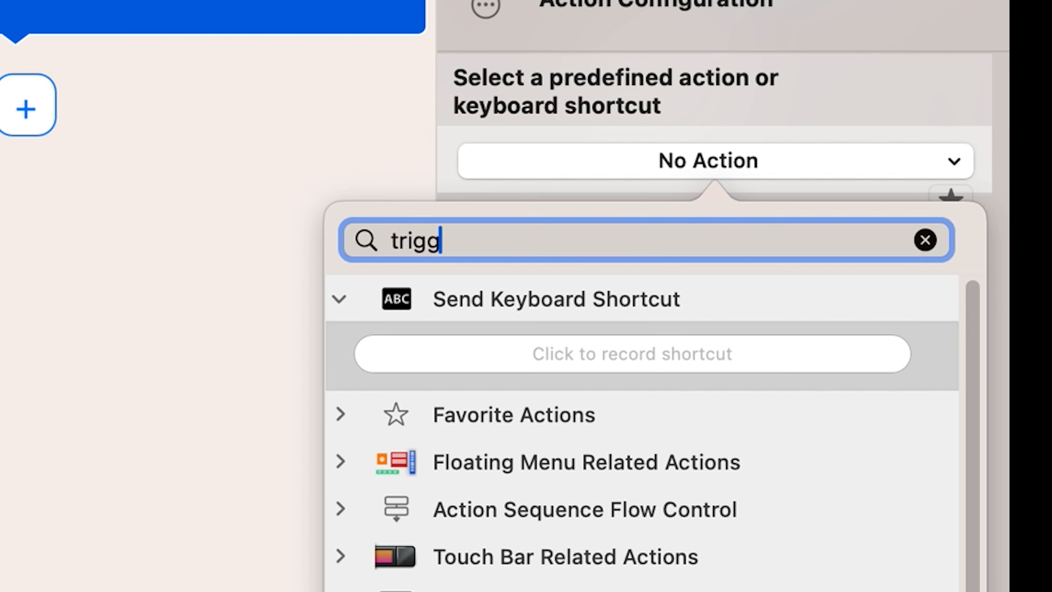
pyautogui.write('d t')
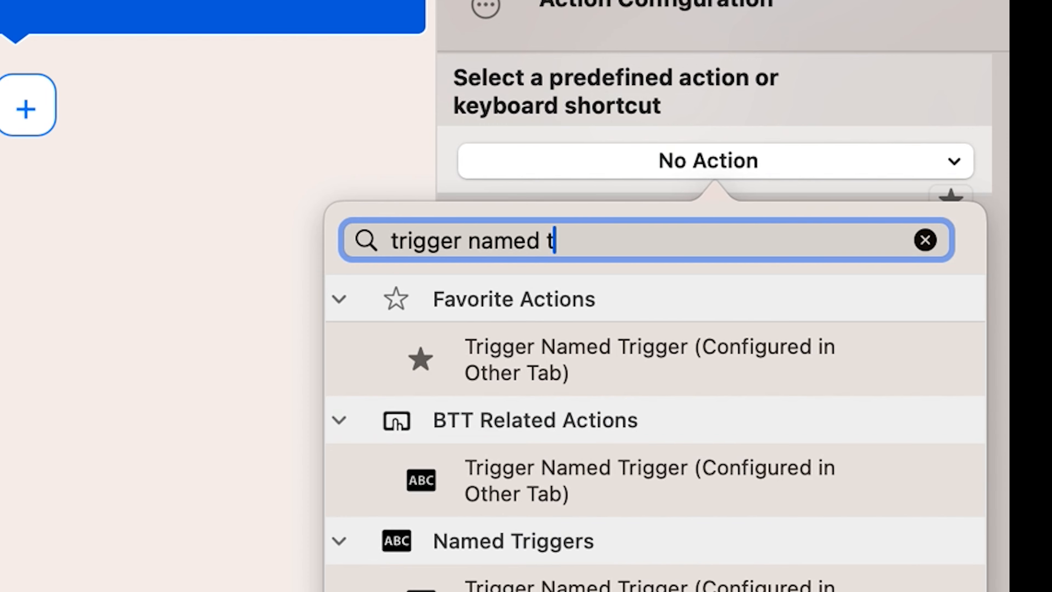
pyautogui.click(591, 372)
pyautogui.click(617, 292)
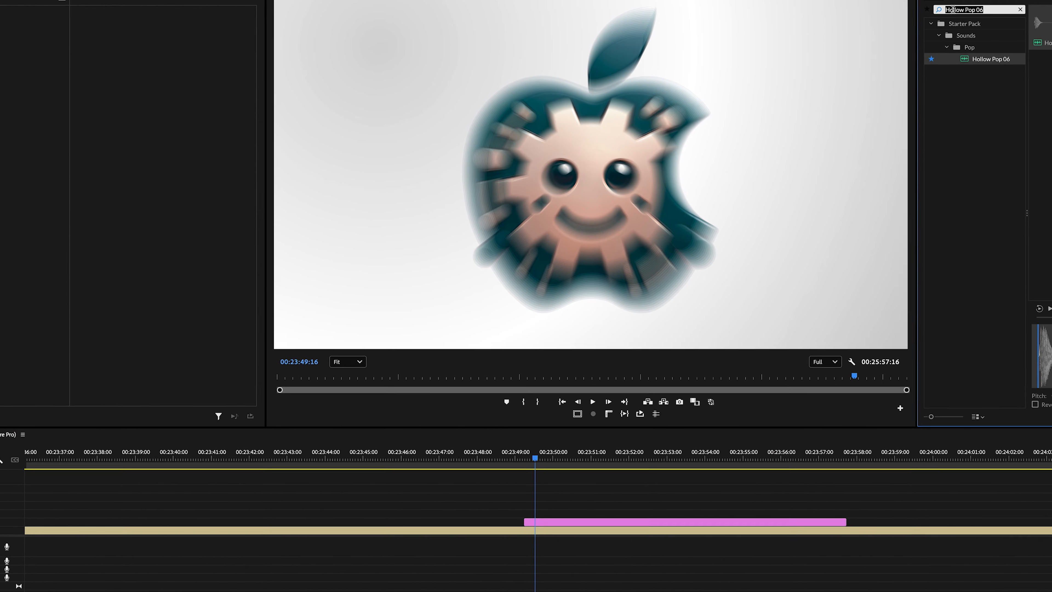
# In Premiere Pro, insert the searched Hollow Pop 06 sound into the timeline at 00:23:49:16
pyautogui.press('Return')
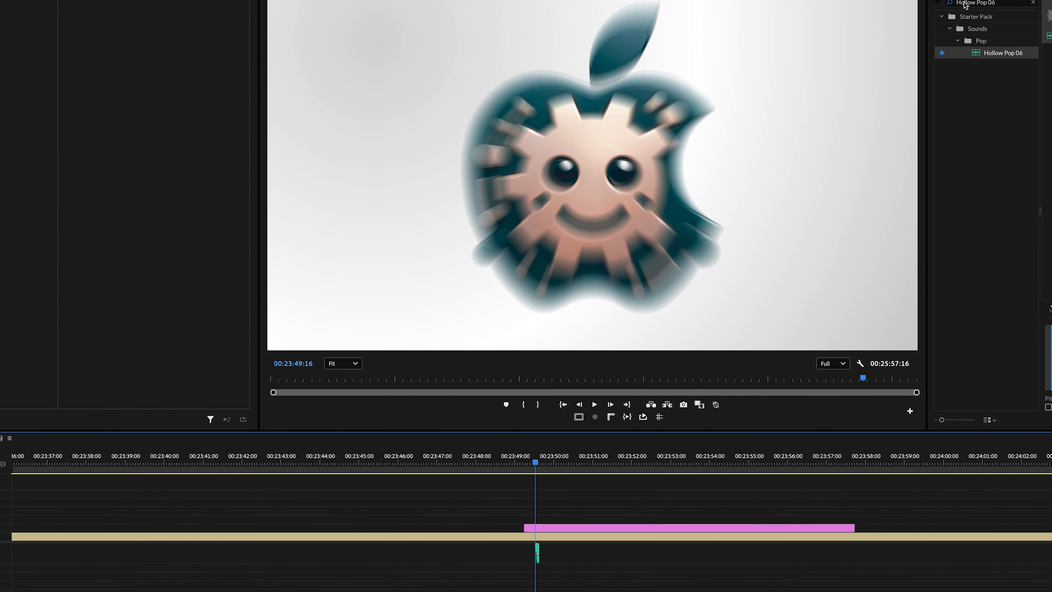